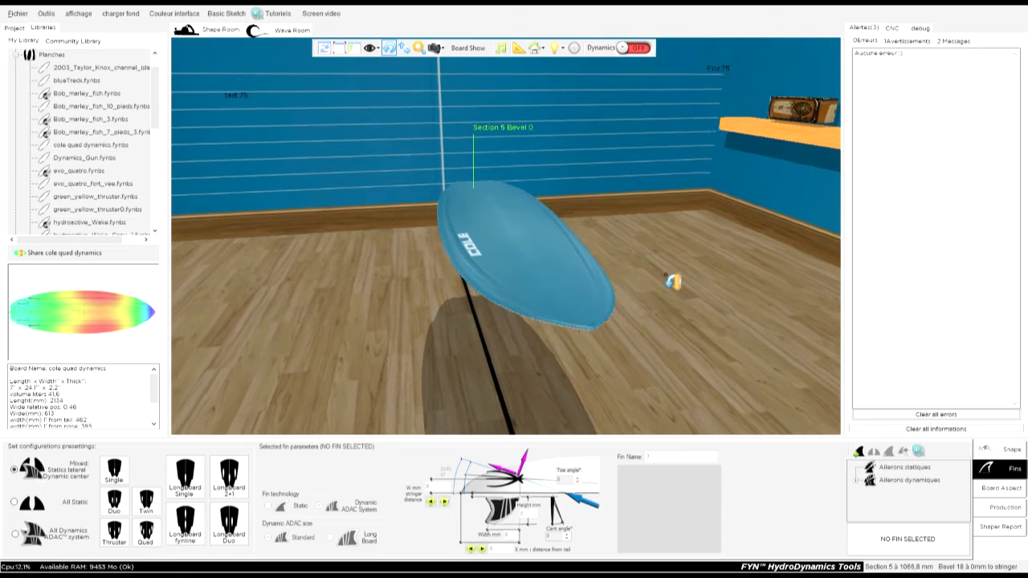
Show the project structure of the cole quad dynamics board and select the board and its Ailerons statiques entry.
{"action": "left_click_drag", "start_coordinate": [632, 329], "coordinate": [452, 335]}
{"action": "left_click_drag", "start_coordinate": [592, 367], "coordinate": [670, 268]}
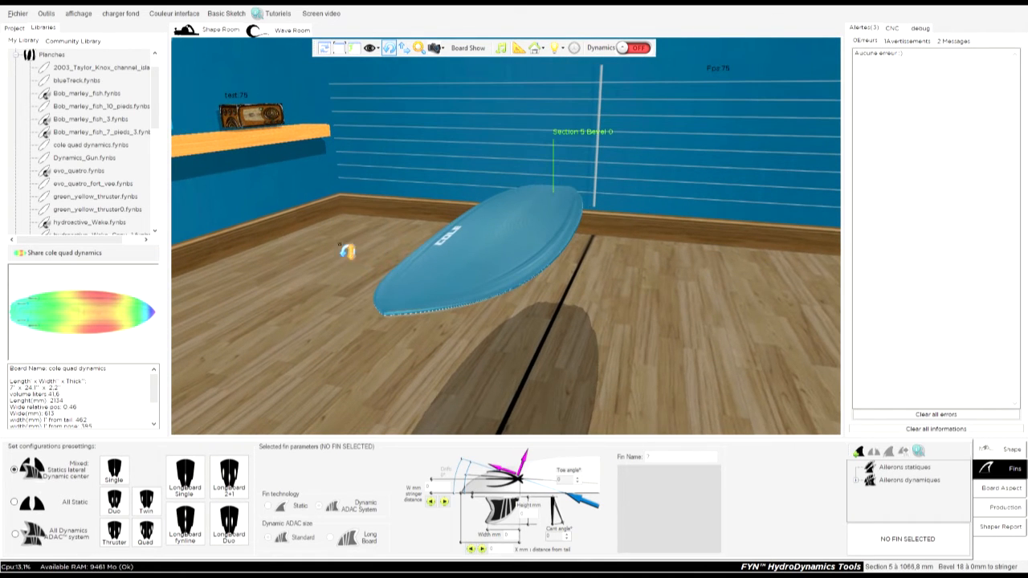
{"action": "left_click_drag", "start_coordinate": [623, 352], "coordinate": [435, 297]}
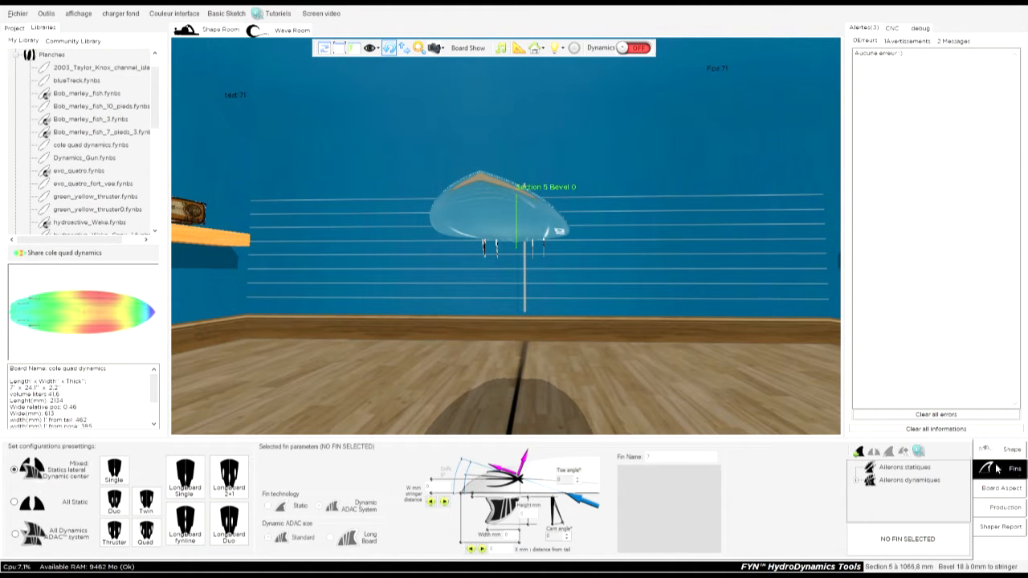
{"action": "left_click_drag", "start_coordinate": [523, 335], "coordinate": [546, 363]}
{"action": "left_click_drag", "start_coordinate": [629, 196], "coordinate": [494, 214]}
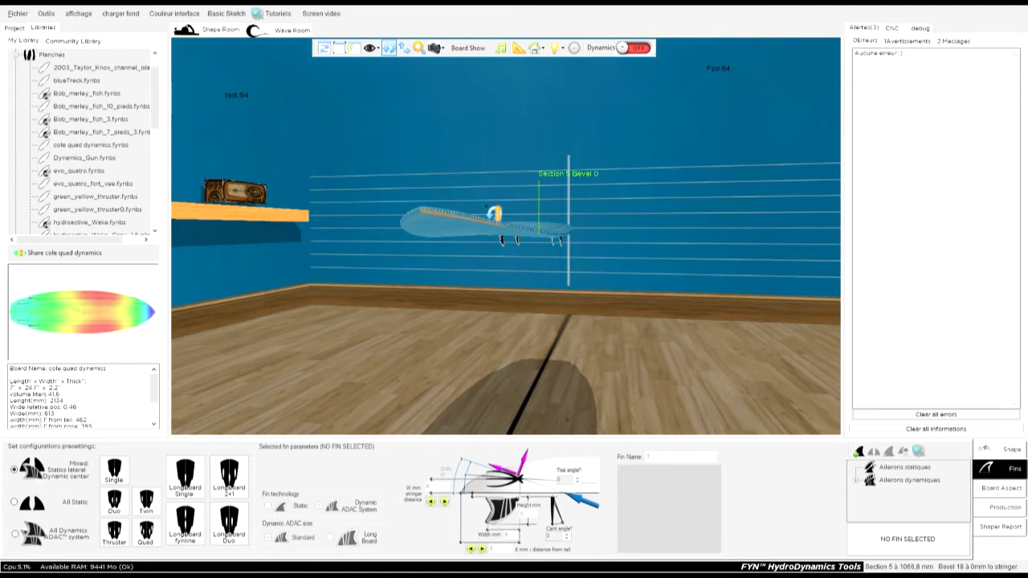
{"action": "left_click", "coordinate": [15, 28]}
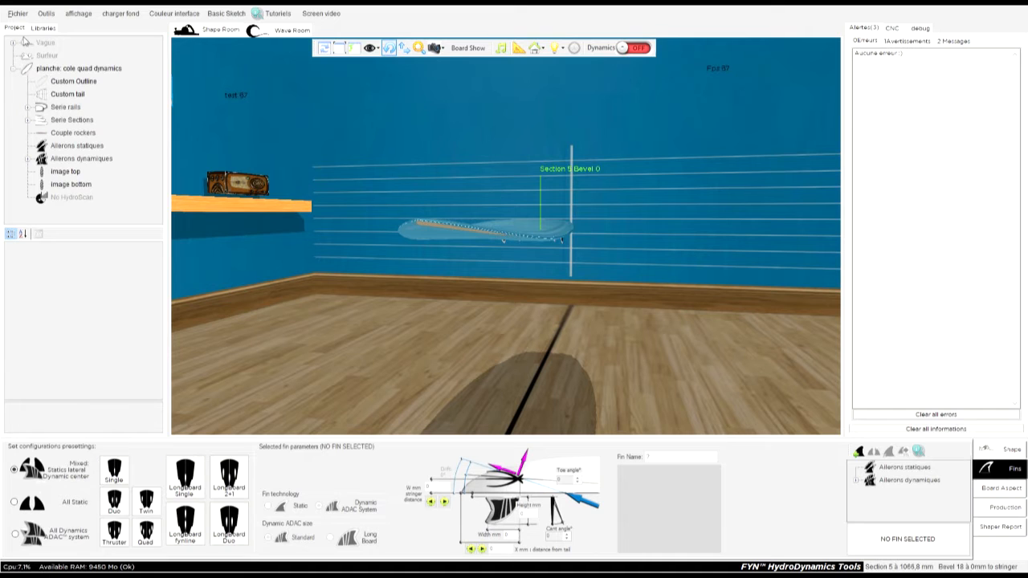
{"action": "left_click", "coordinate": [14, 70]}
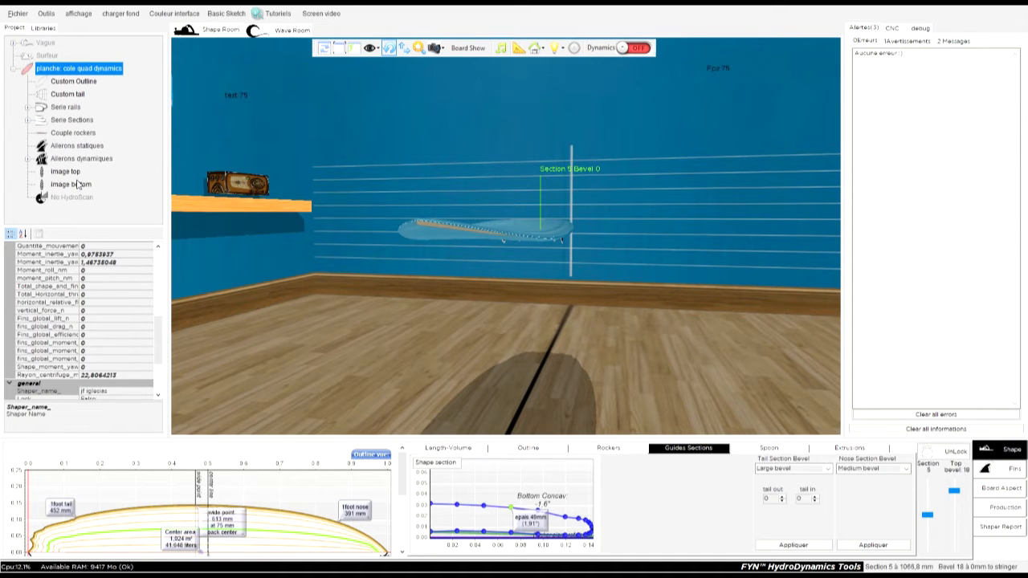
{"action": "left_click", "coordinate": [77, 147]}
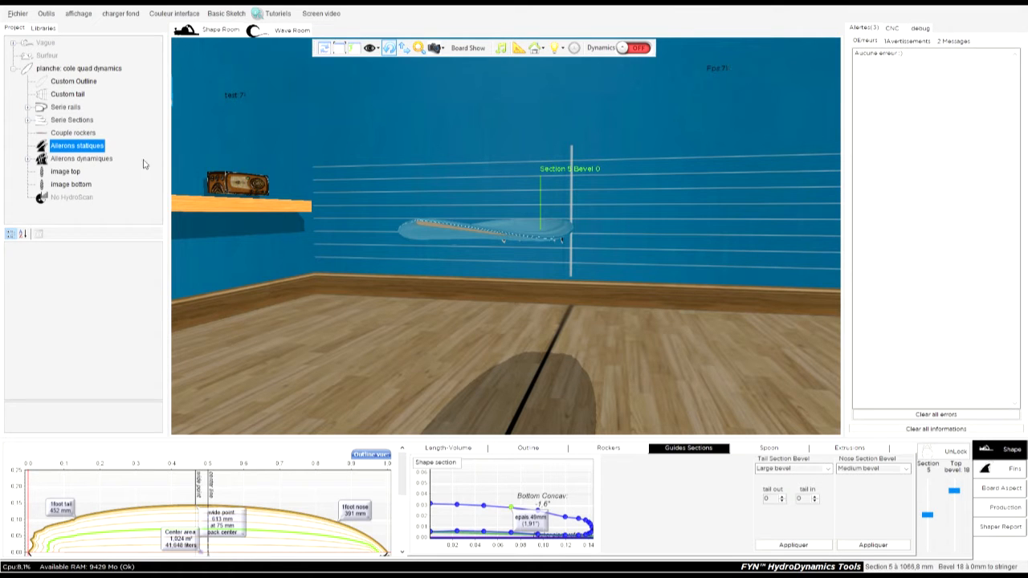
Examine the surfboard's underside and the fins at its tail from several angles.
{"action": "left_click_drag", "start_coordinate": [538, 154], "coordinate": [440, 260]}
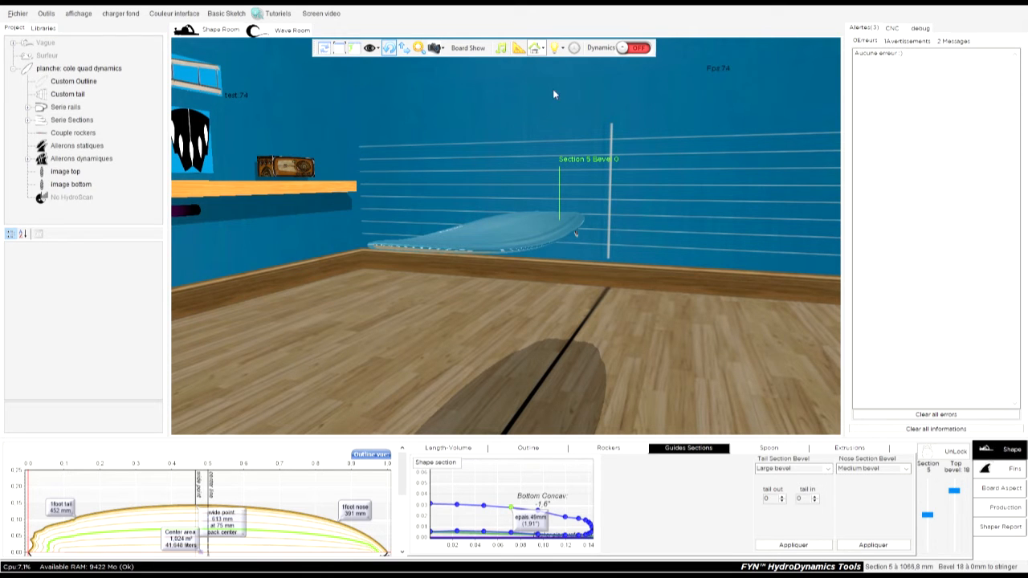
{"action": "left_click_drag", "start_coordinate": [418, 261], "coordinate": [321, 322]}
{"action": "left_click_drag", "start_coordinate": [704, 340], "coordinate": [341, 345]}
{"action": "left_click", "coordinate": [408, 320]}
{"action": "left_click_drag", "start_coordinate": [408, 321], "coordinate": [696, 298]}
{"action": "left_click_drag", "start_coordinate": [367, 147], "coordinate": [591, 255]}
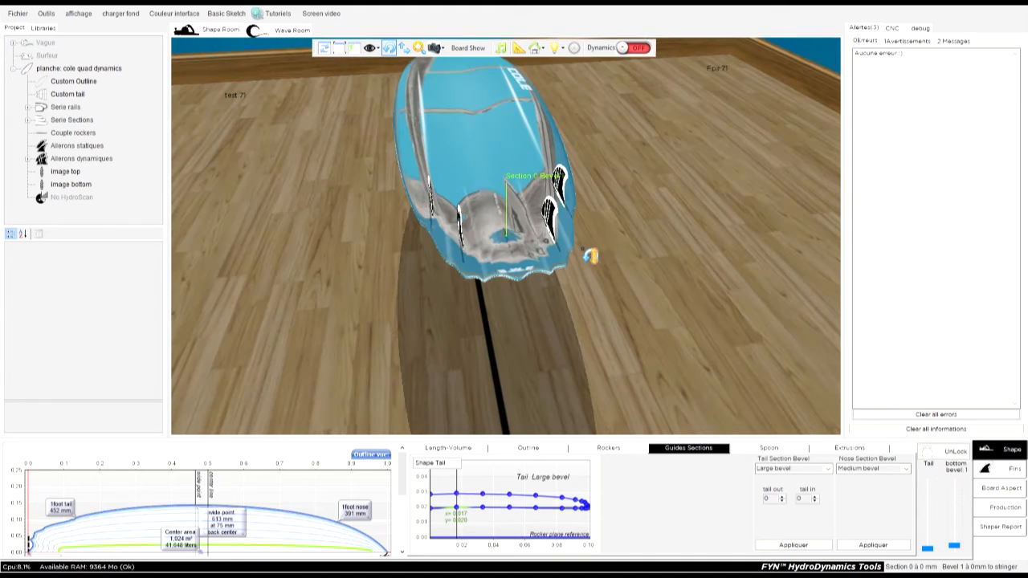
{"action": "left_click_drag", "start_coordinate": [334, 267], "coordinate": [691, 253]}
{"action": "left_click_drag", "start_coordinate": [314, 240], "coordinate": [331, 203]}
{"action": "left_click", "coordinate": [391, 167]}
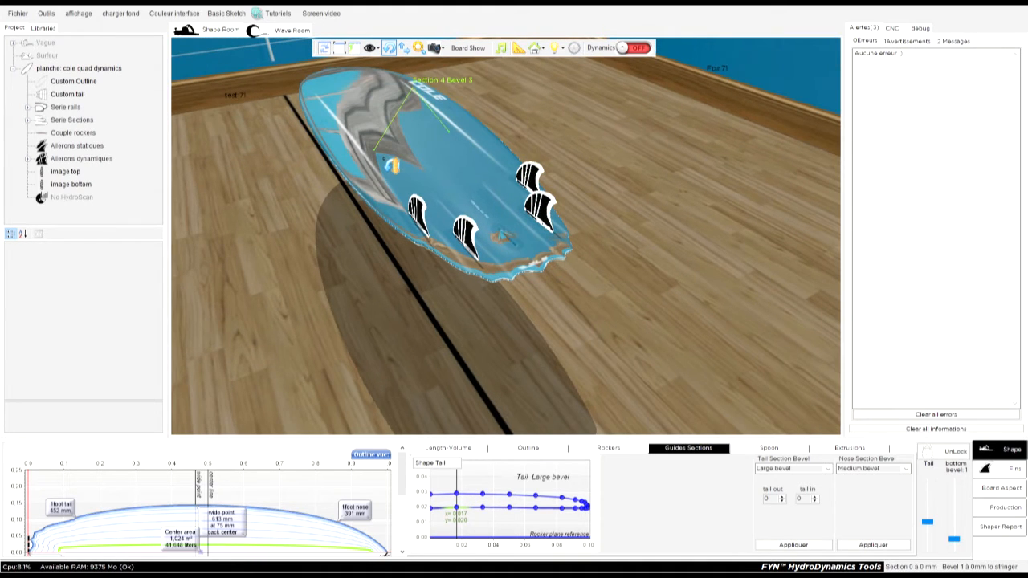
Hide the room scenery so the board's underside and fins stand against a plain background.
{"action": "left_click", "coordinate": [537, 52]}
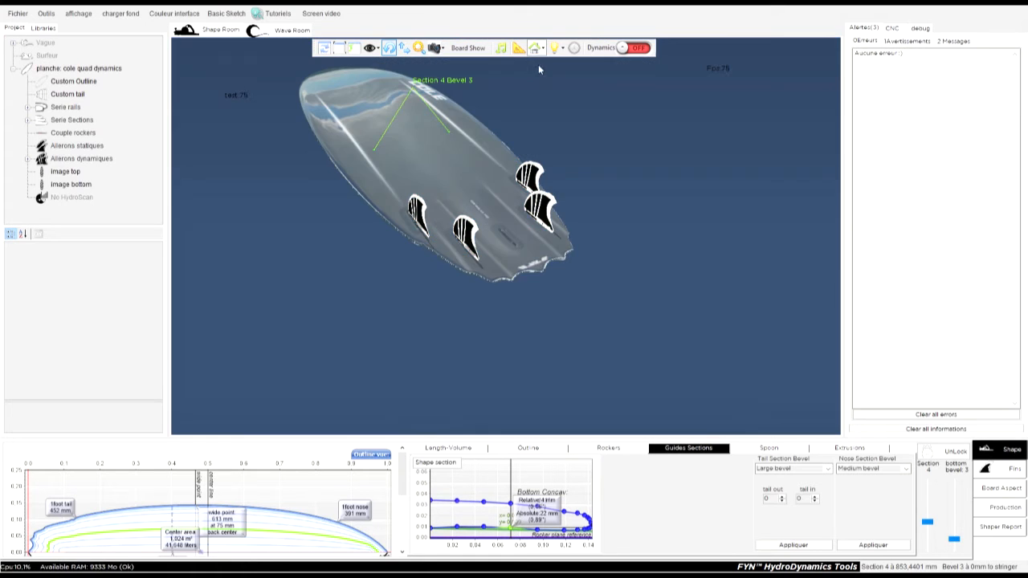
{"action": "left_click_drag", "start_coordinate": [344, 314], "coordinate": [363, 312]}
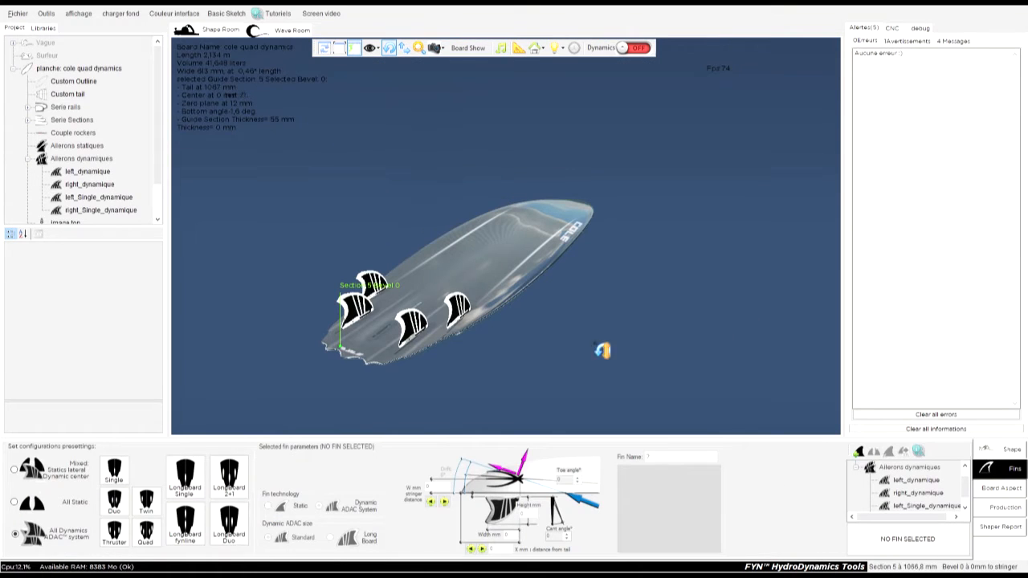
{"action": "left_click_drag", "start_coordinate": [314, 379], "coordinate": [389, 258]}
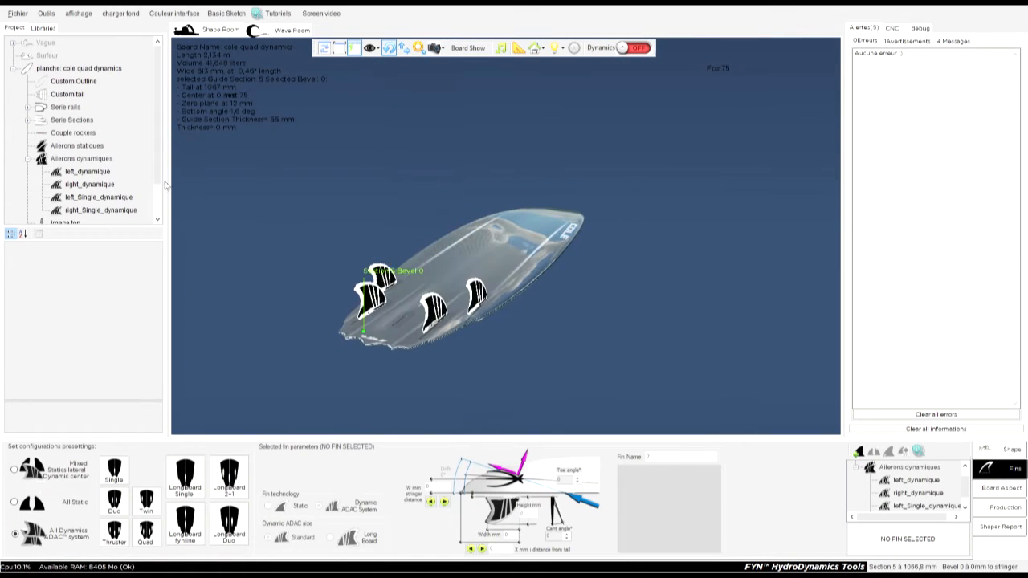
{"action": "scroll", "coordinate": [450, 271], "scroll_direction": "down", "scroll_amount": 3}
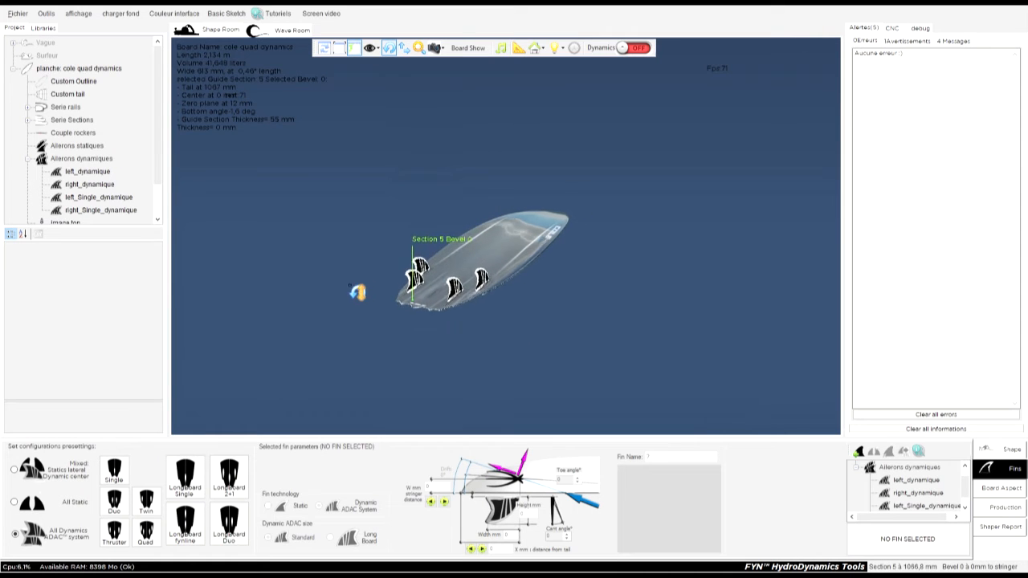
{"action": "scroll", "coordinate": [333, 266], "scroll_direction": "up", "scroll_amount": 5}
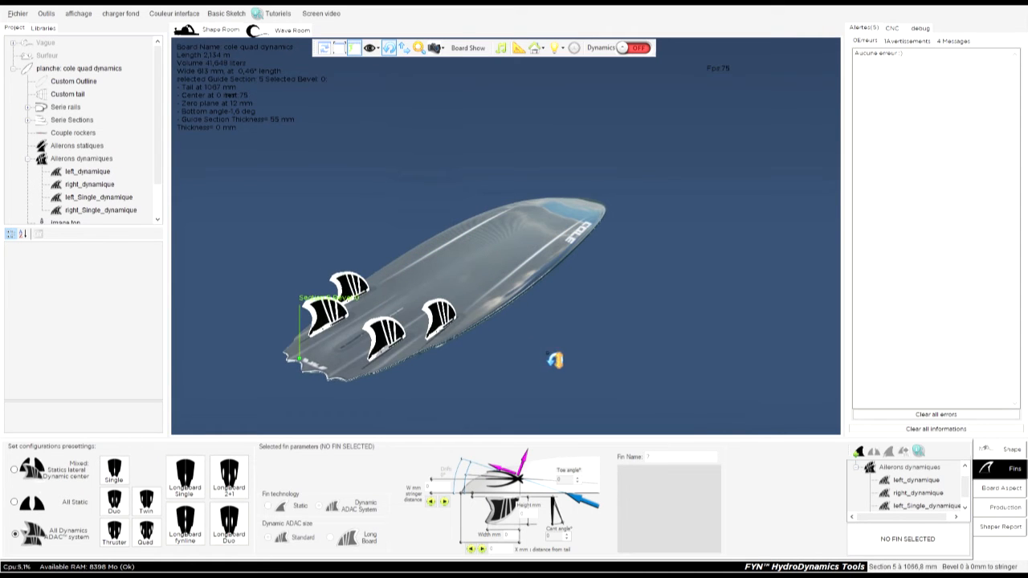
Add the static fin Single_statique.fynstat from the personal library to the board.
{"action": "left_click", "coordinate": [28, 160]}
{"action": "left_click", "coordinate": [42, 29]}
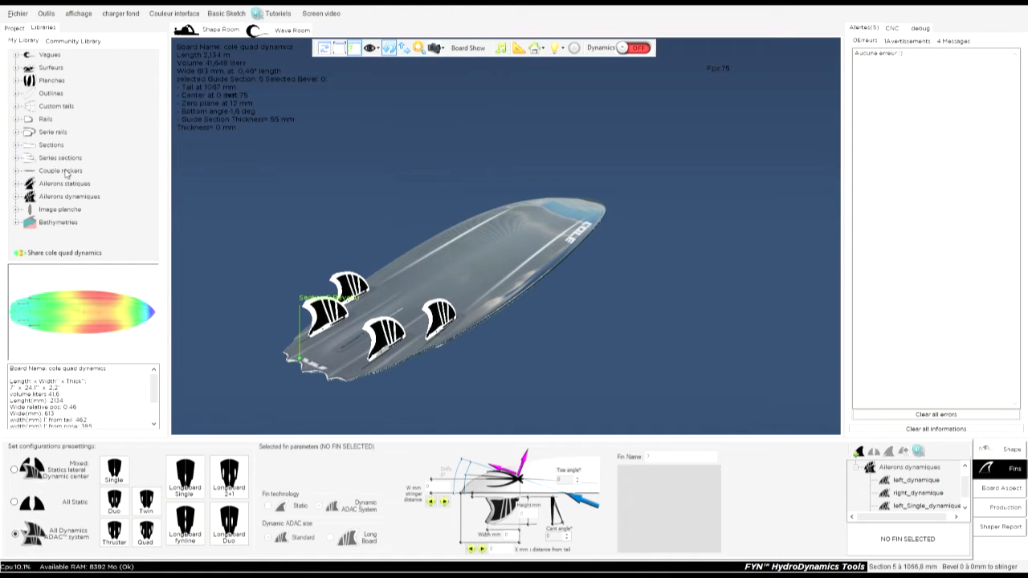
{"action": "left_click", "coordinate": [16, 184]}
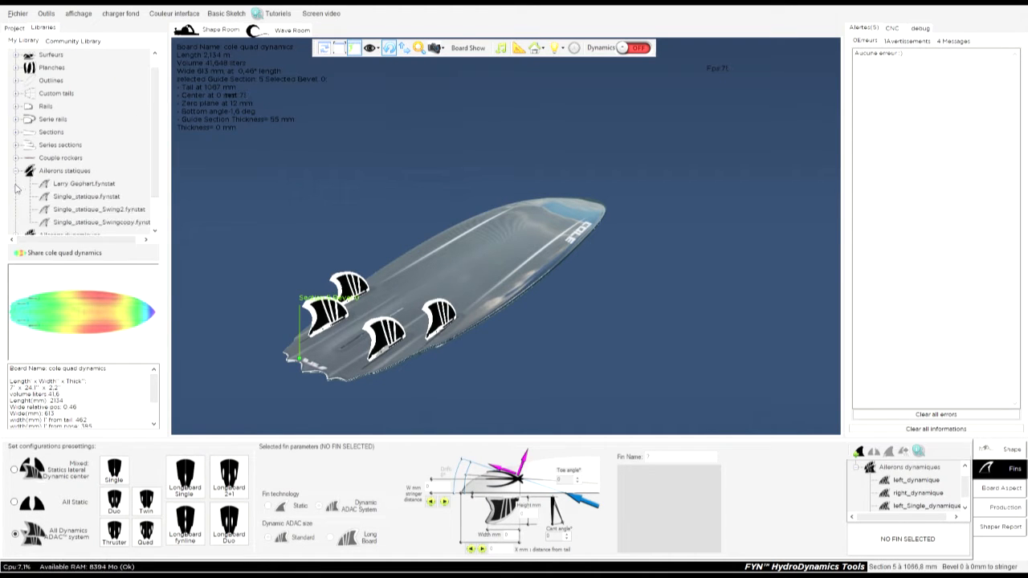
{"action": "left_click", "coordinate": [72, 198]}
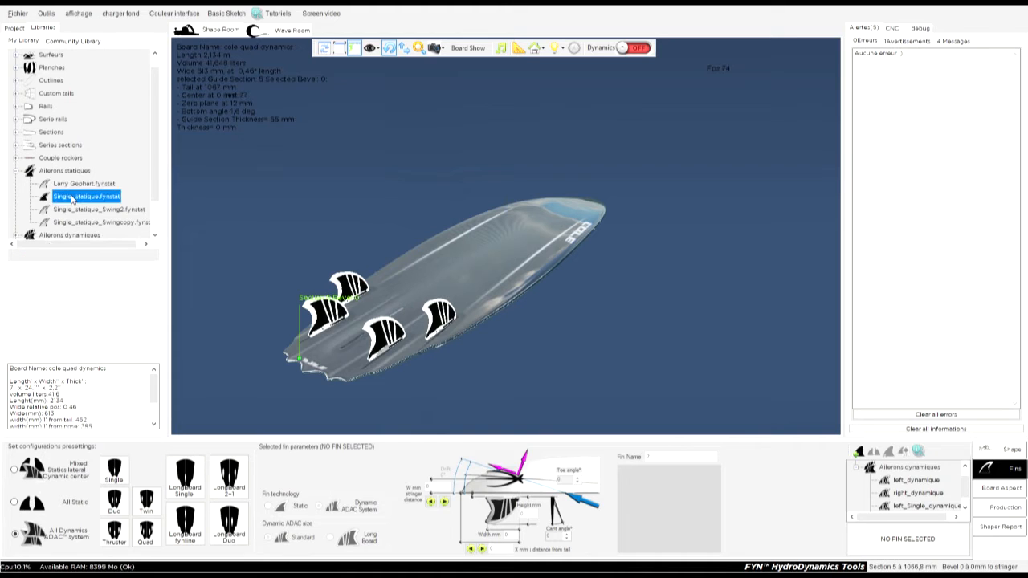
{"action": "left_click_drag", "start_coordinate": [69, 196], "coordinate": [223, 202]}
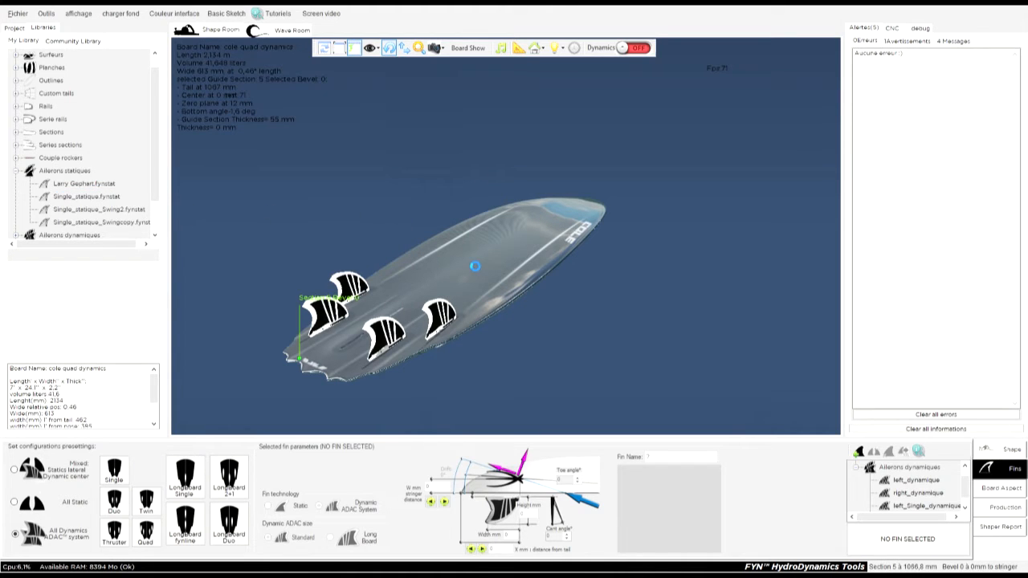
{"action": "left_click_drag", "start_coordinate": [308, 232], "coordinate": [230, 275]}
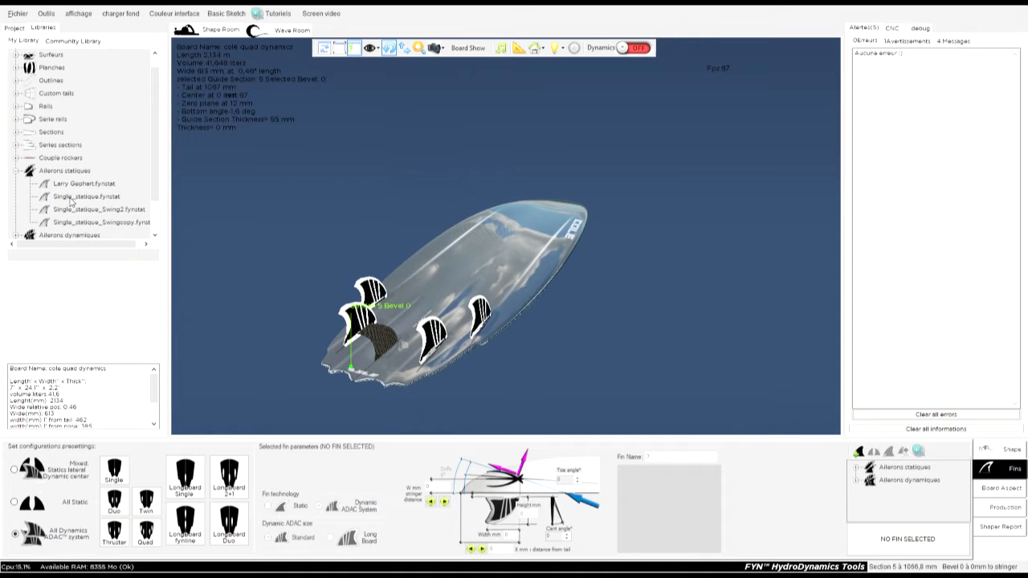
Delete the dynamic fins left_dynamique, left_Single_dynamique, right_Single_dynamique and right_dynamique from the board.
{"action": "left_click", "coordinate": [434, 333]}
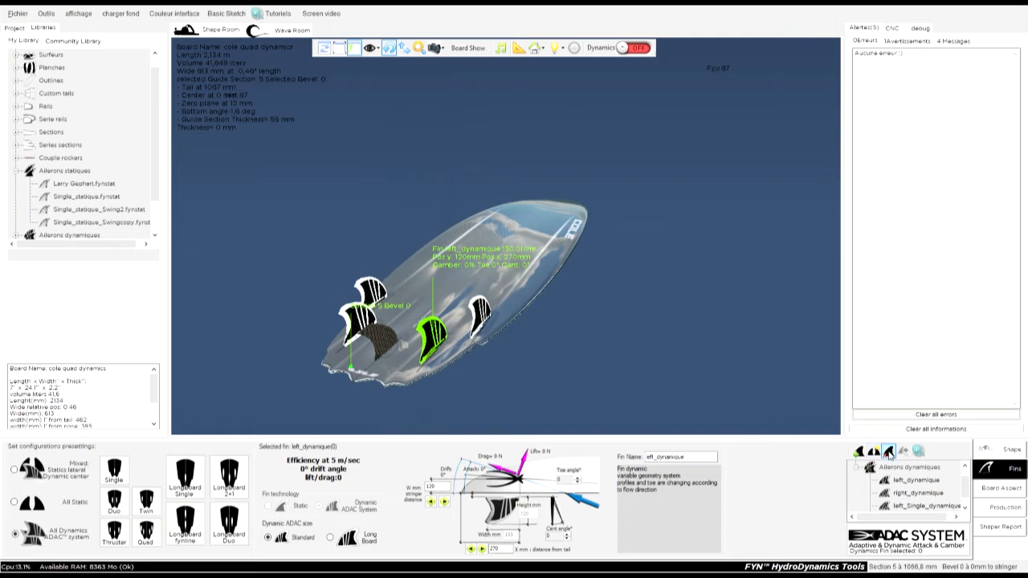
{"action": "key", "text": "Delete"}
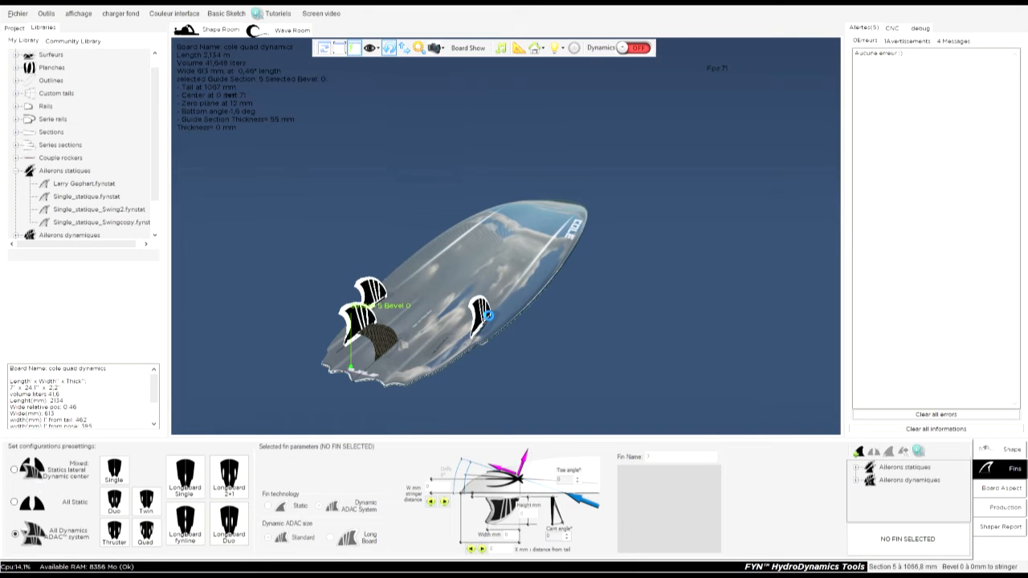
{"action": "left_click", "coordinate": [482, 315]}
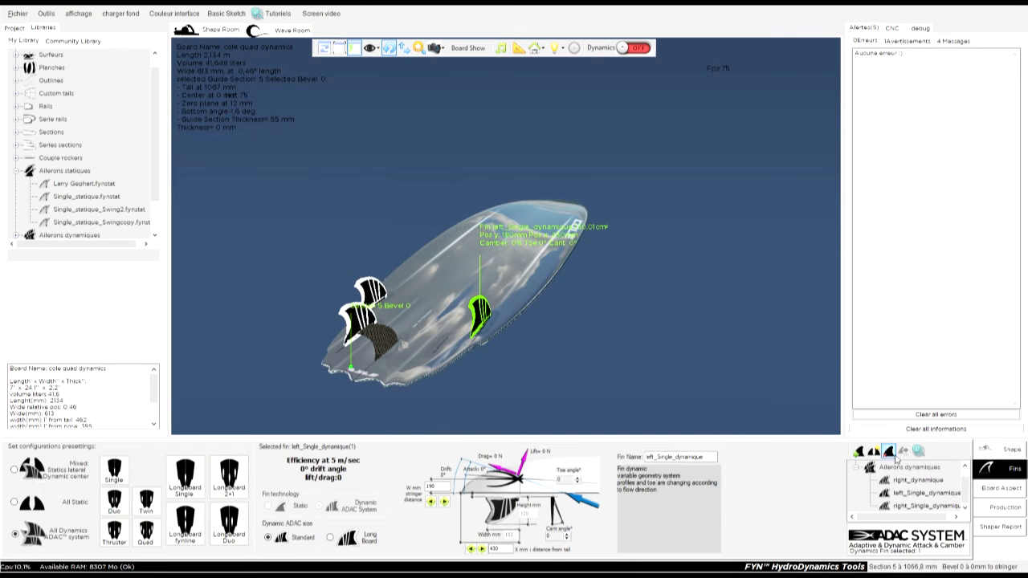
{"action": "key", "text": "Delete"}
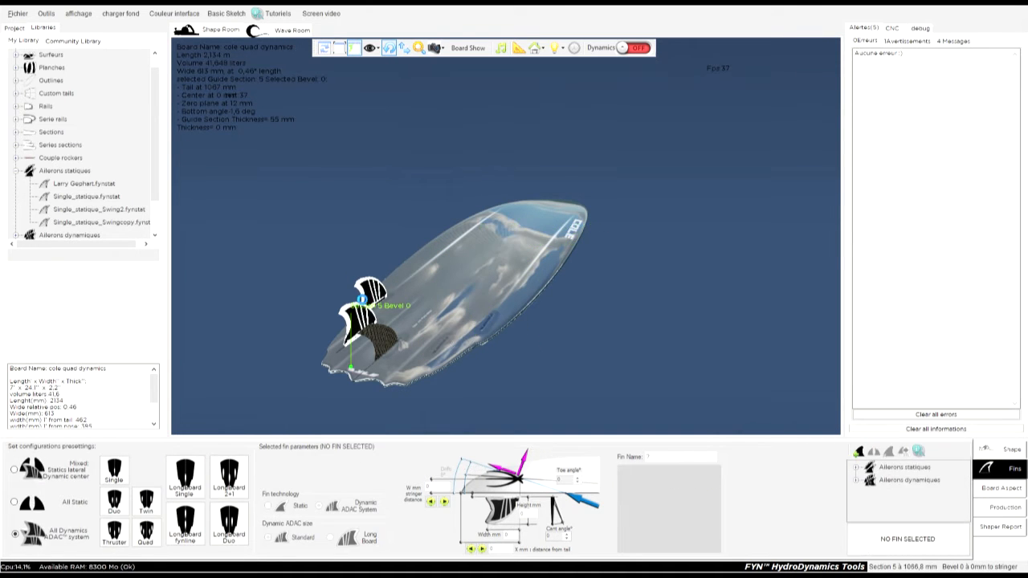
{"action": "left_click", "coordinate": [382, 301]}
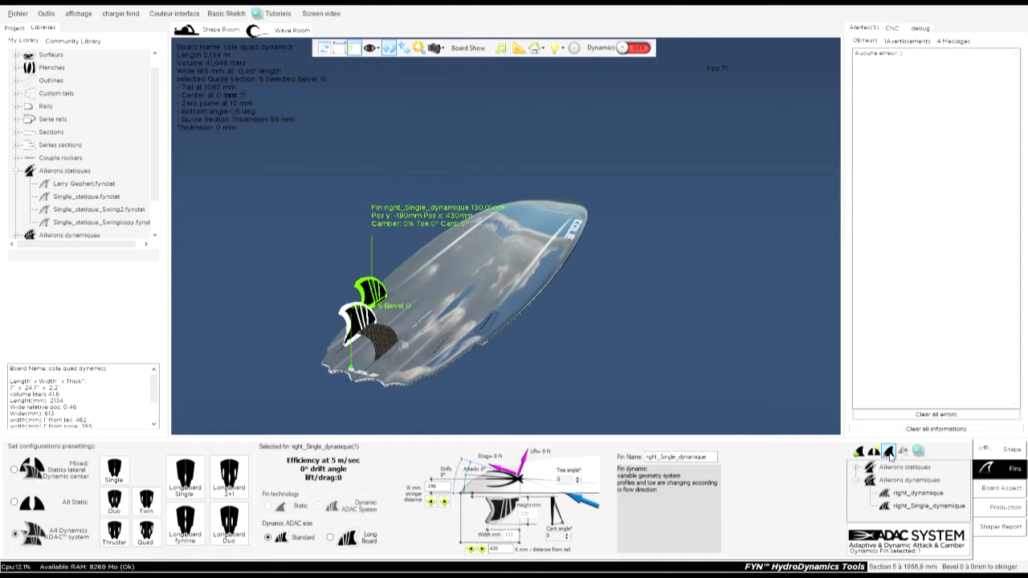
{"action": "key", "text": "Delete"}
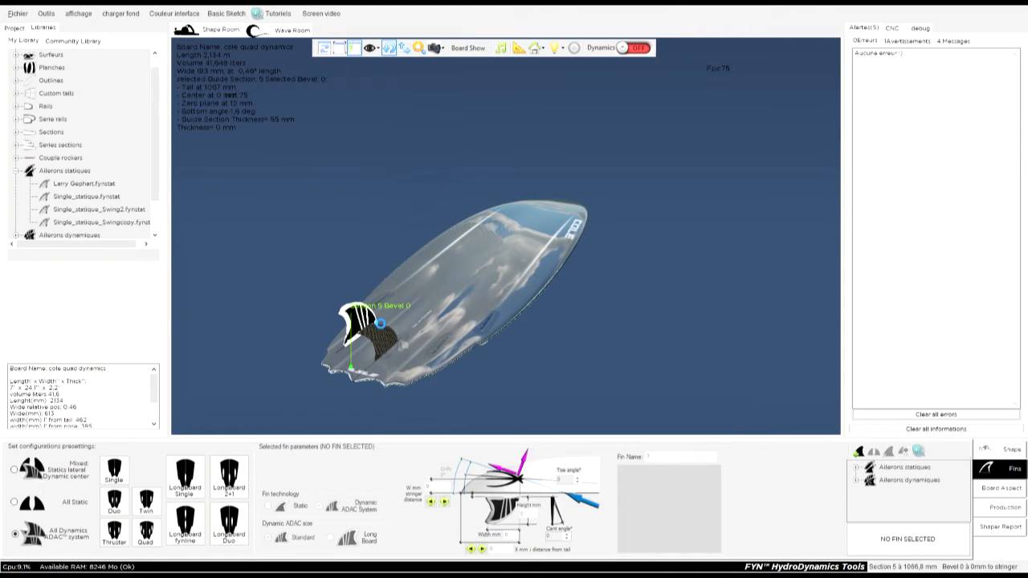
{"action": "left_click", "coordinate": [873, 452]}
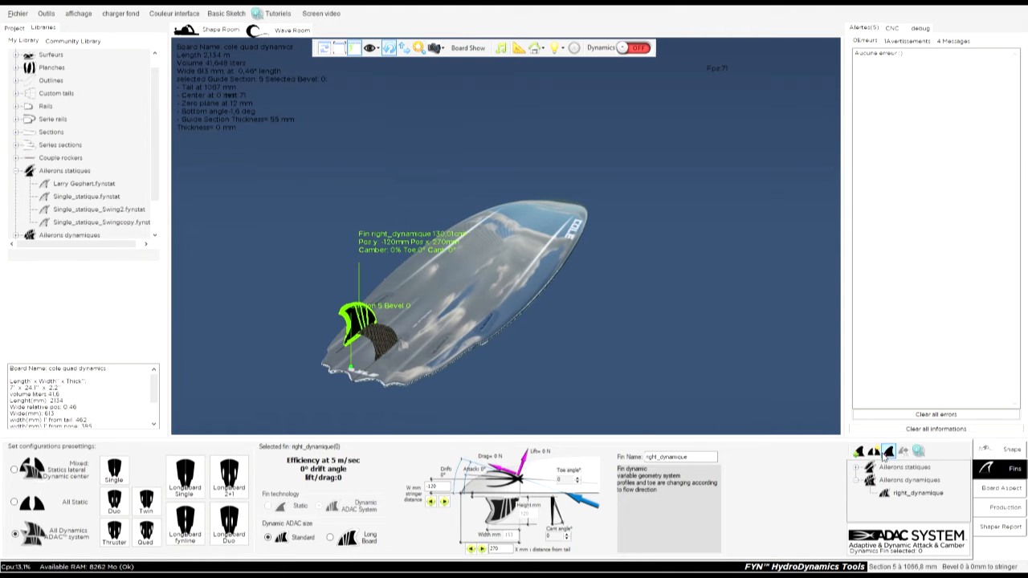
{"action": "key", "text": "Delete"}
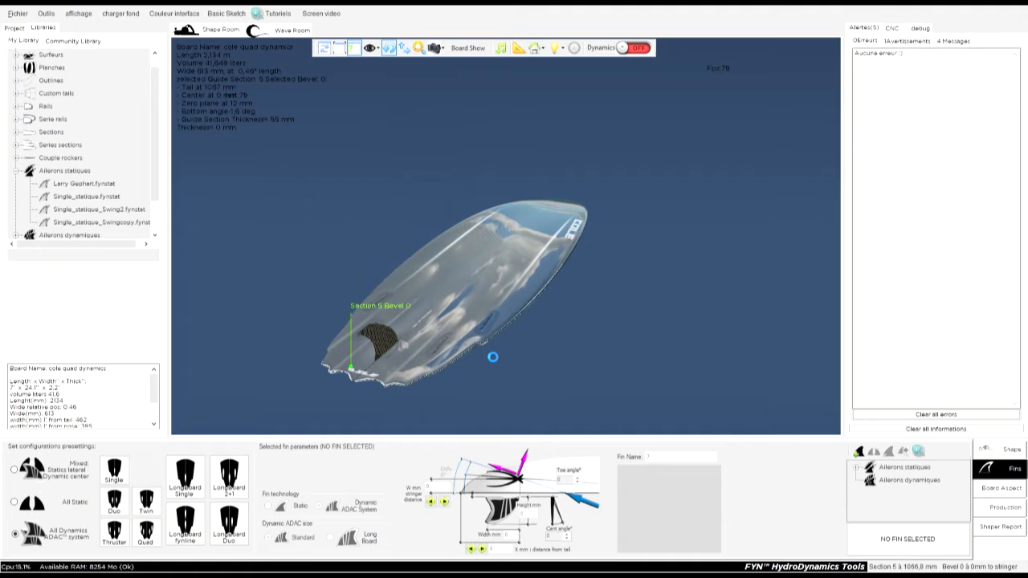
Select the static center fin Single_statique and delete it from the board.
{"action": "left_click_drag", "start_coordinate": [482, 397], "coordinate": [427, 257]}
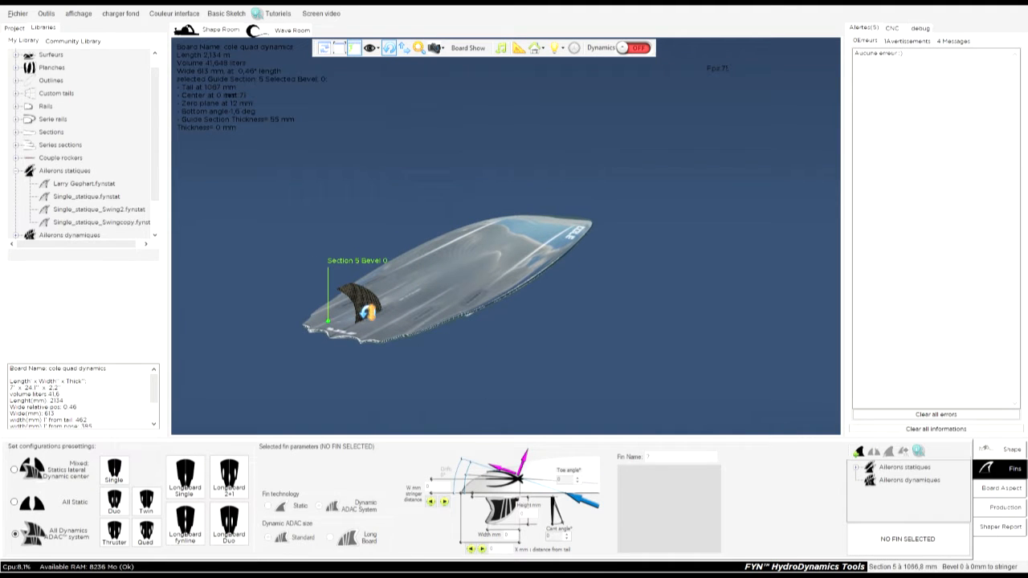
{"action": "left_click", "coordinate": [374, 312]}
{"action": "left_click_drag", "start_coordinate": [299, 255], "coordinate": [379, 312]}
{"action": "left_click", "coordinate": [390, 320]}
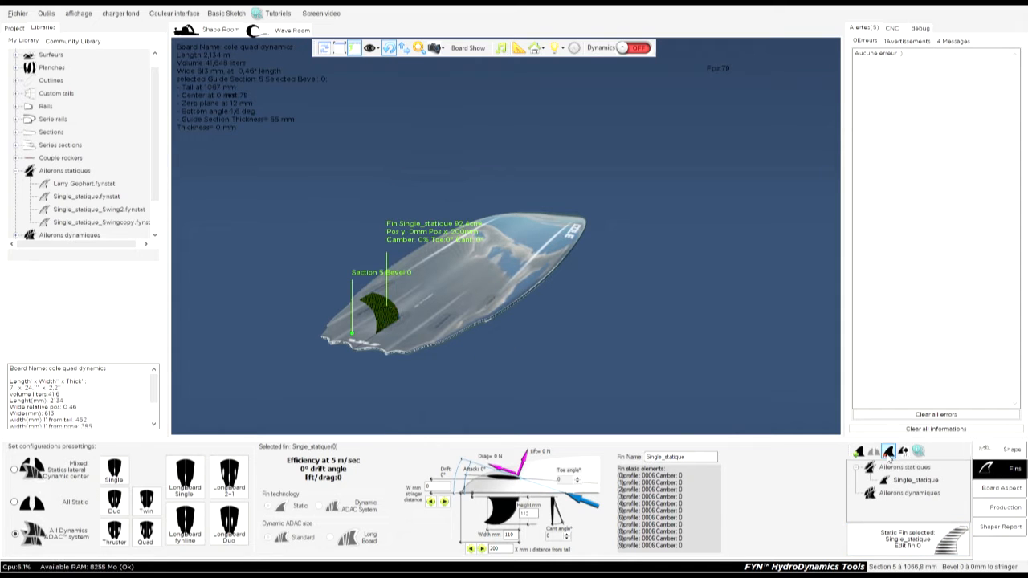
{"action": "left_click", "coordinate": [504, 321]}
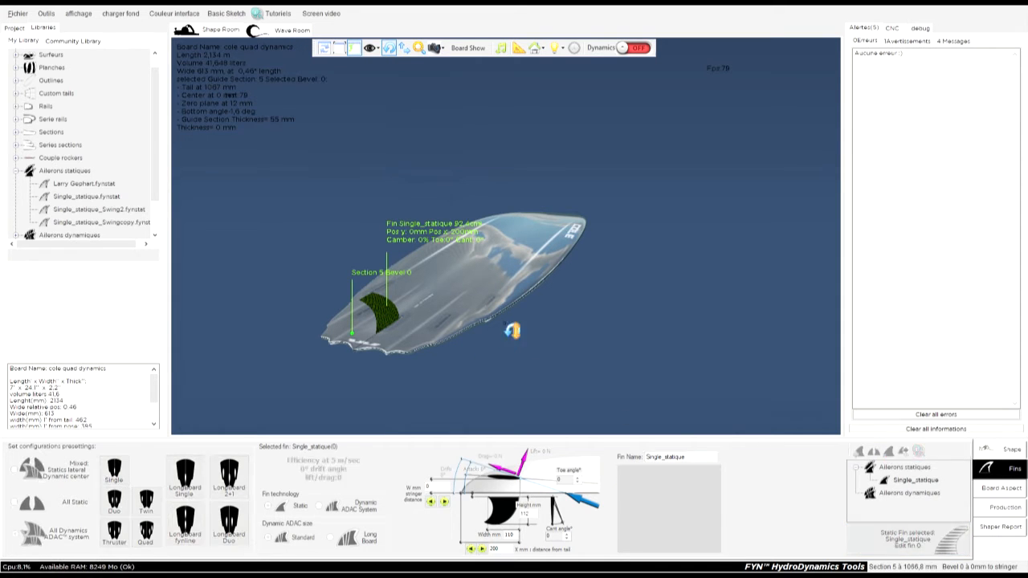
Add the first static fin in the library to the board and mirror it to the opposite rail.
{"action": "left_click", "coordinate": [89, 185]}
{"action": "left_click_drag", "start_coordinate": [98, 188], "coordinate": [515, 319]}
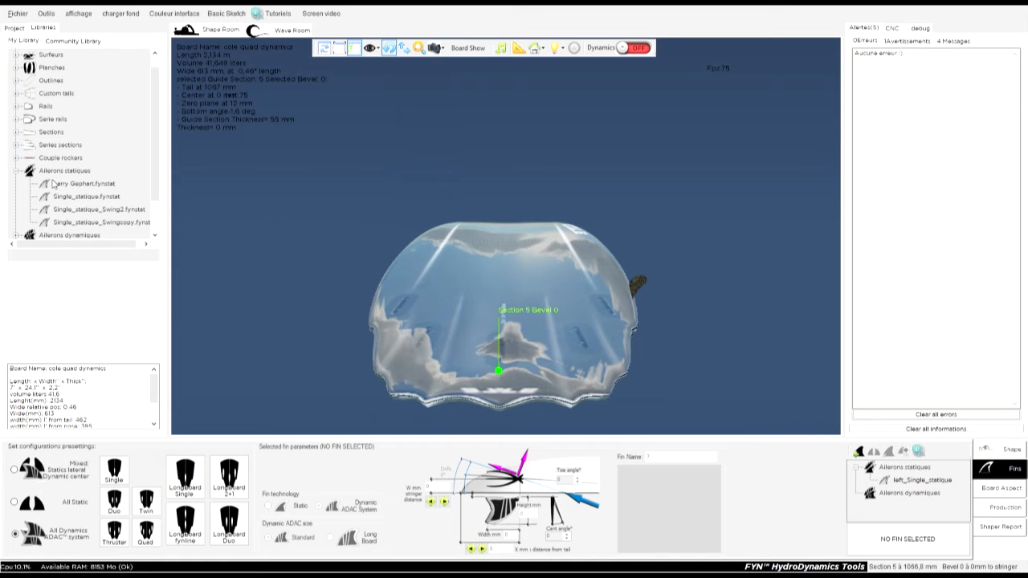
{"action": "left_click", "coordinate": [645, 289]}
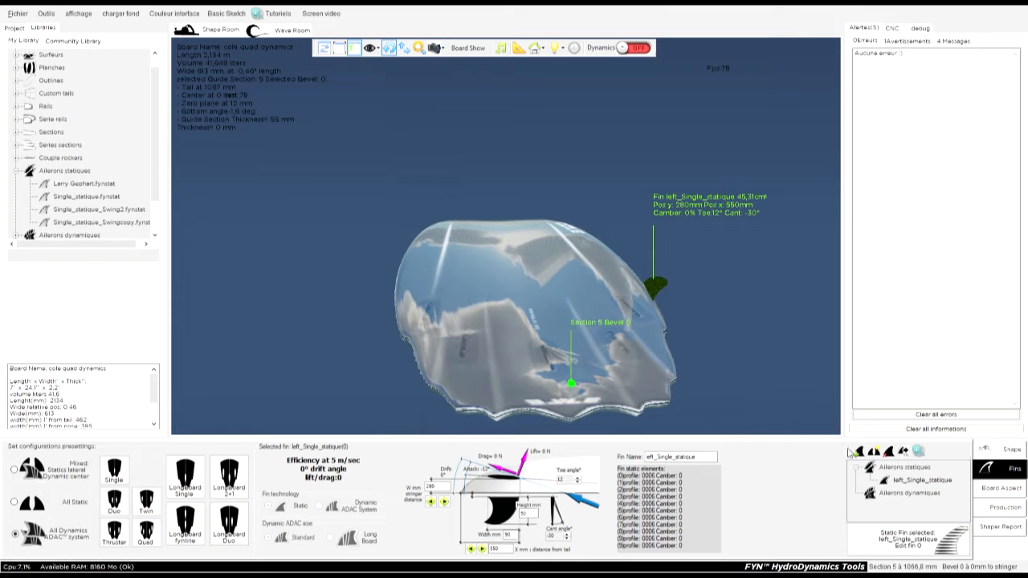
{"action": "left_click", "coordinate": [877, 453]}
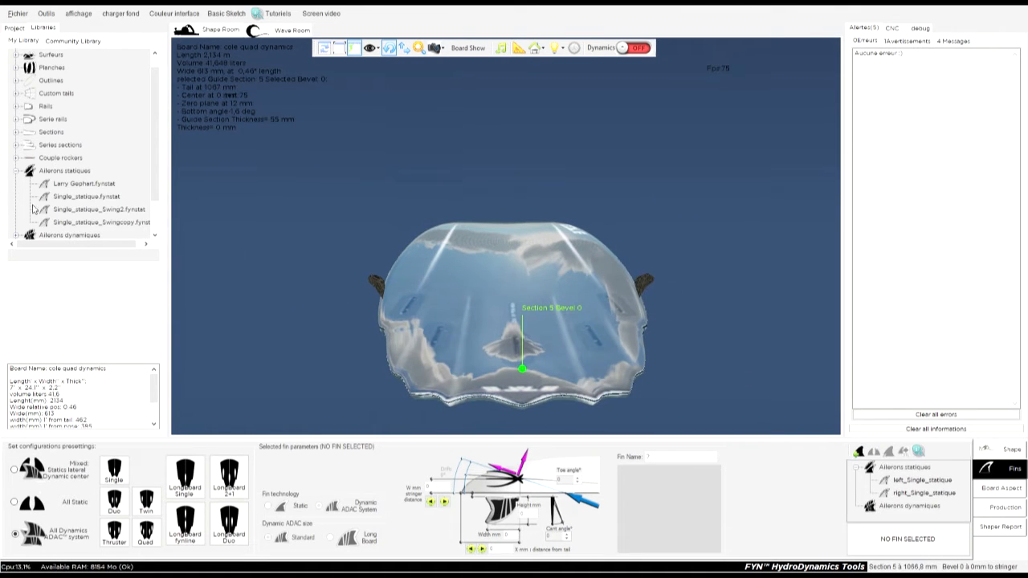
Add the static fin Single_statique_Swingcopy.fynstat from the library to the board.
{"action": "left_click", "coordinate": [90, 223]}
{"action": "left_click_drag", "start_coordinate": [98, 227], "coordinate": [542, 266]}
{"action": "left_click_drag", "start_coordinate": [647, 278], "coordinate": [687, 380]}
{"action": "left_click_drag", "start_coordinate": [345, 307], "coordinate": [408, 317]}
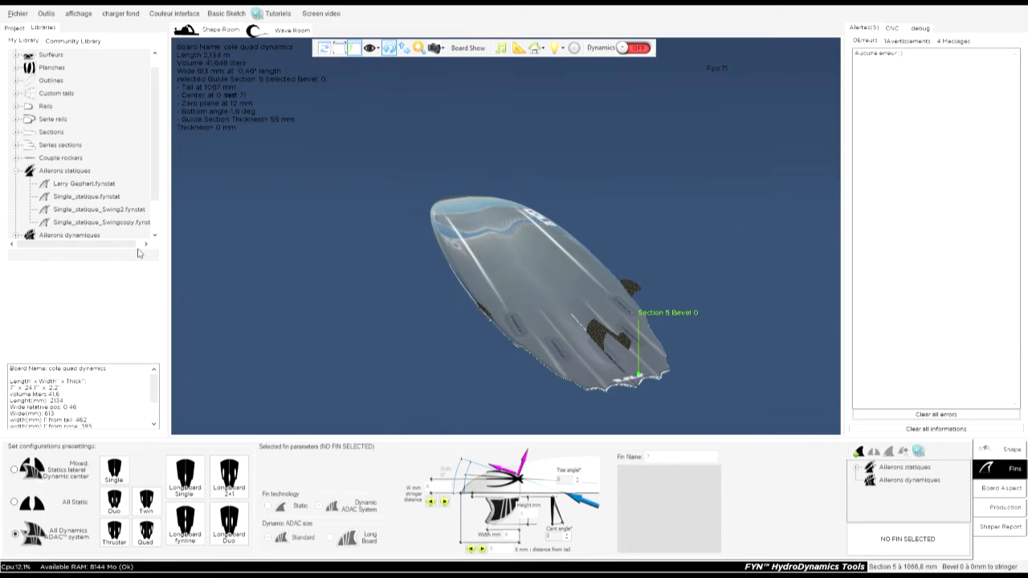
Add the dynamic fin Single_dynamique.fyndyn from the library to the board.
{"action": "scroll", "coordinate": [29, 215], "scroll_direction": "down", "scroll_amount": 1}
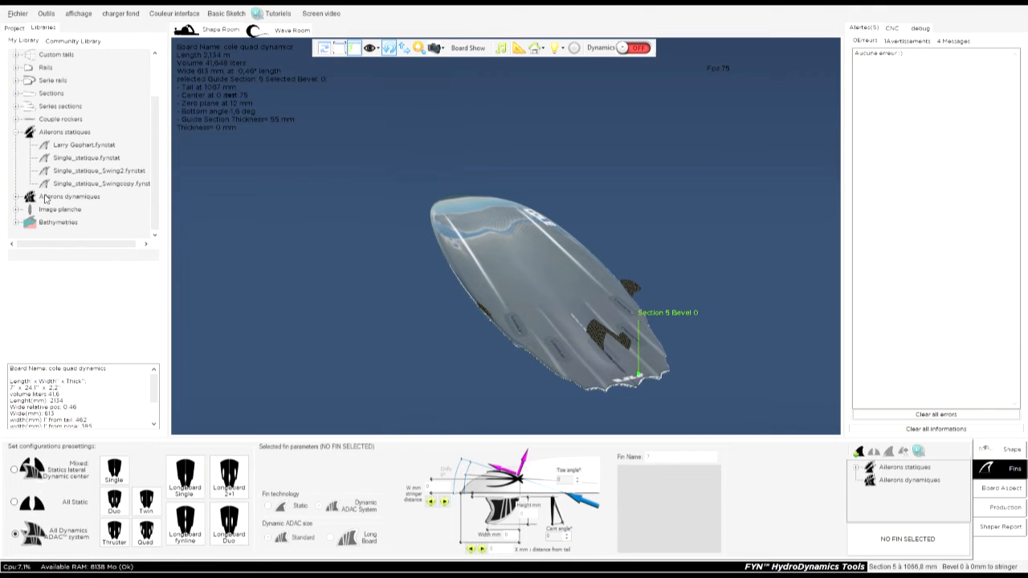
{"action": "left_click", "coordinate": [18, 197]}
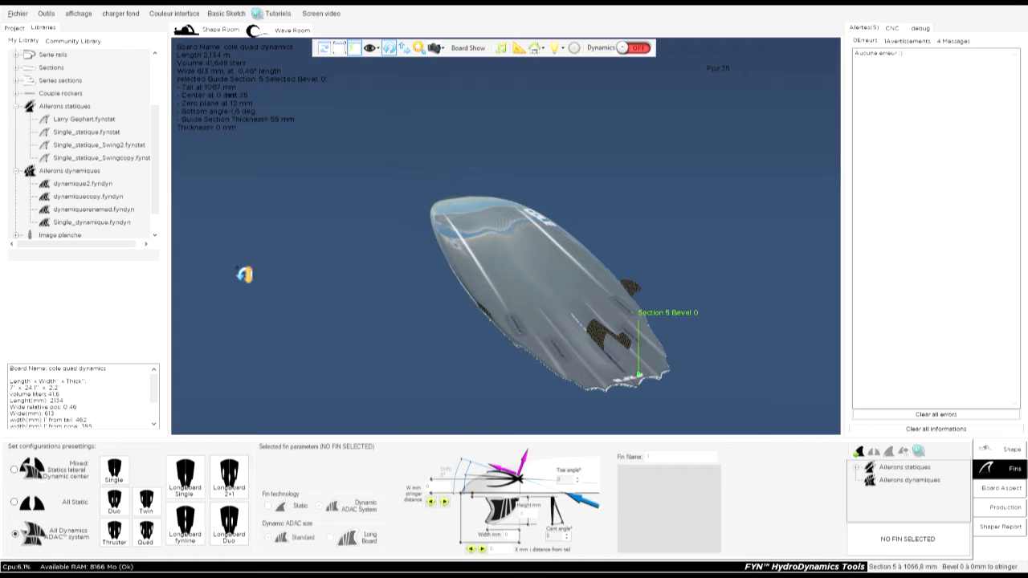
{"action": "left_click", "coordinate": [88, 198]}
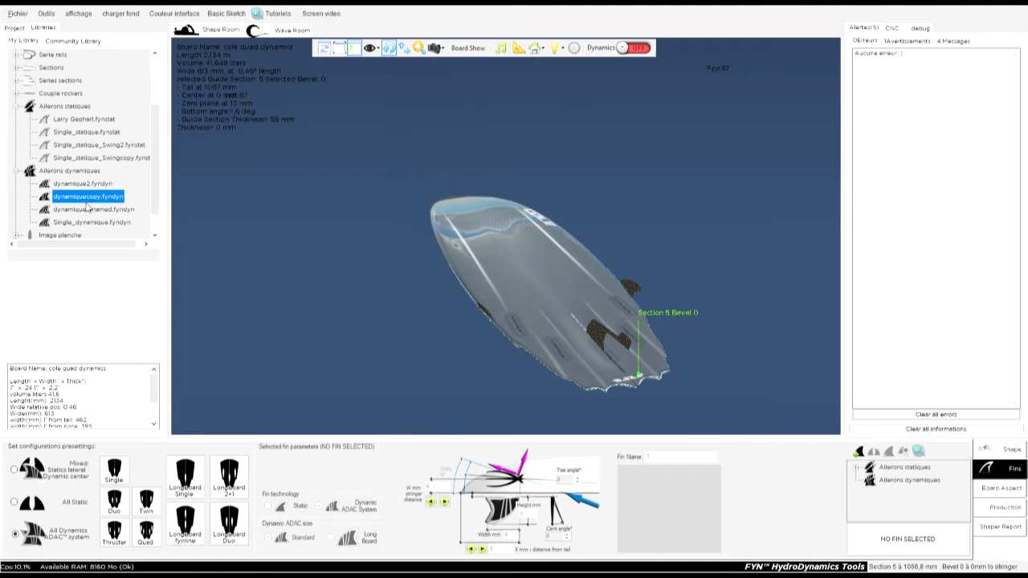
{"action": "left_click", "coordinate": [85, 211]}
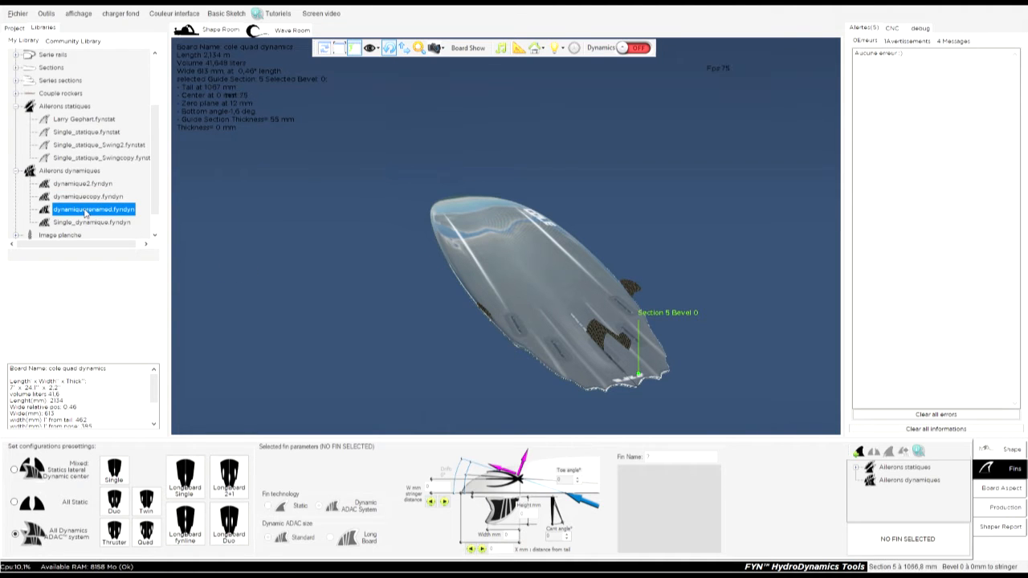
{"action": "left_click", "coordinate": [70, 198]}
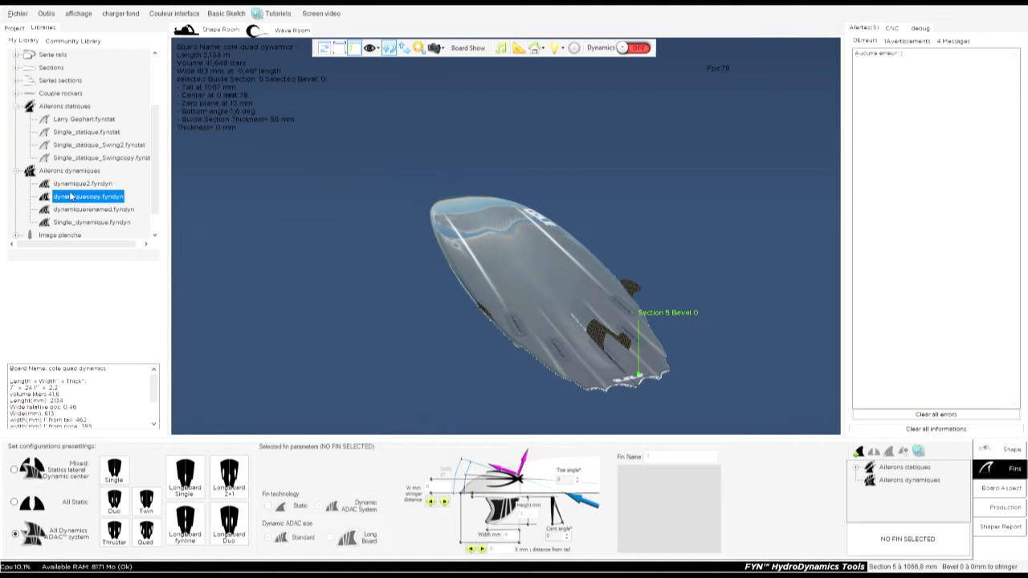
{"action": "left_click", "coordinate": [77, 224]}
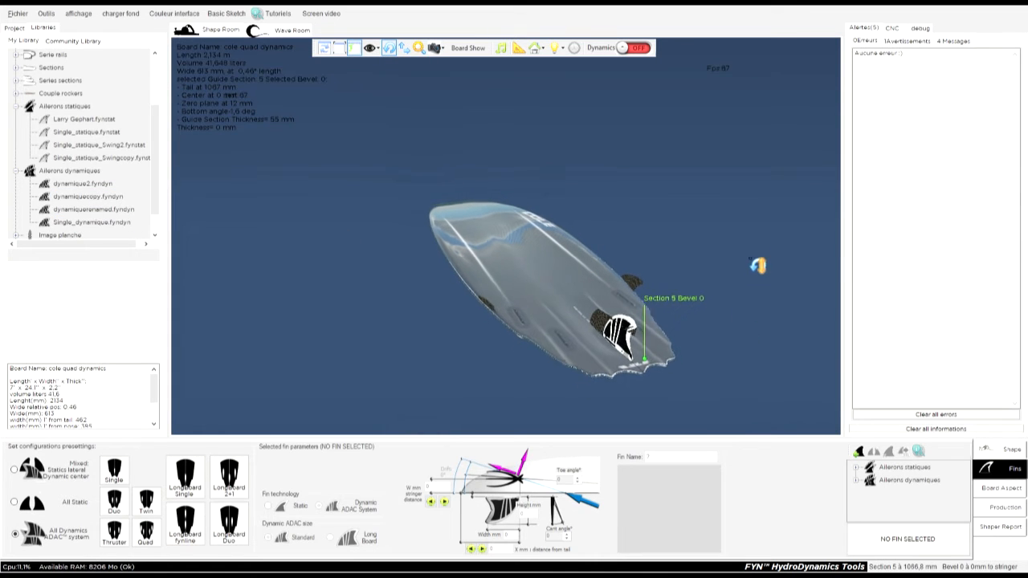
Delete the static center fin Single_statique_Swingcopy from the board and collapse both fin categories in the library.
{"action": "left_click", "coordinate": [613, 330]}
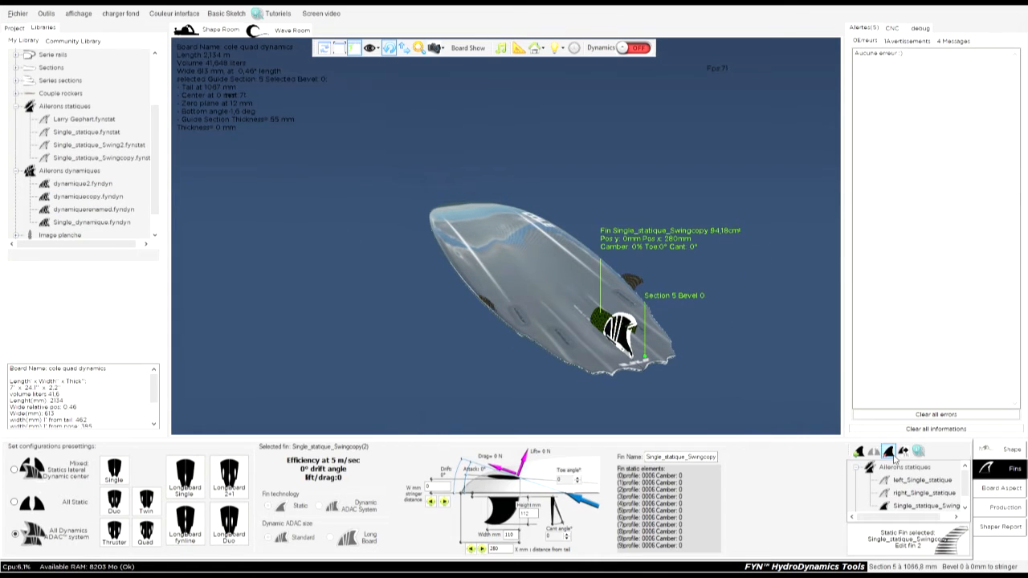
{"action": "left_click_drag", "start_coordinate": [764, 366], "coordinate": [466, 399]}
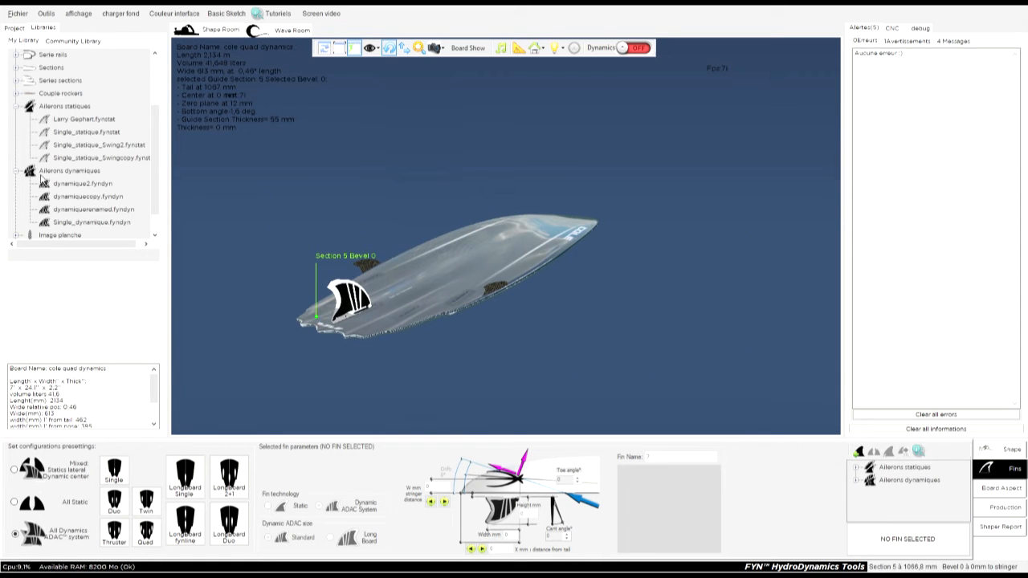
{"action": "left_click", "coordinate": [16, 107]}
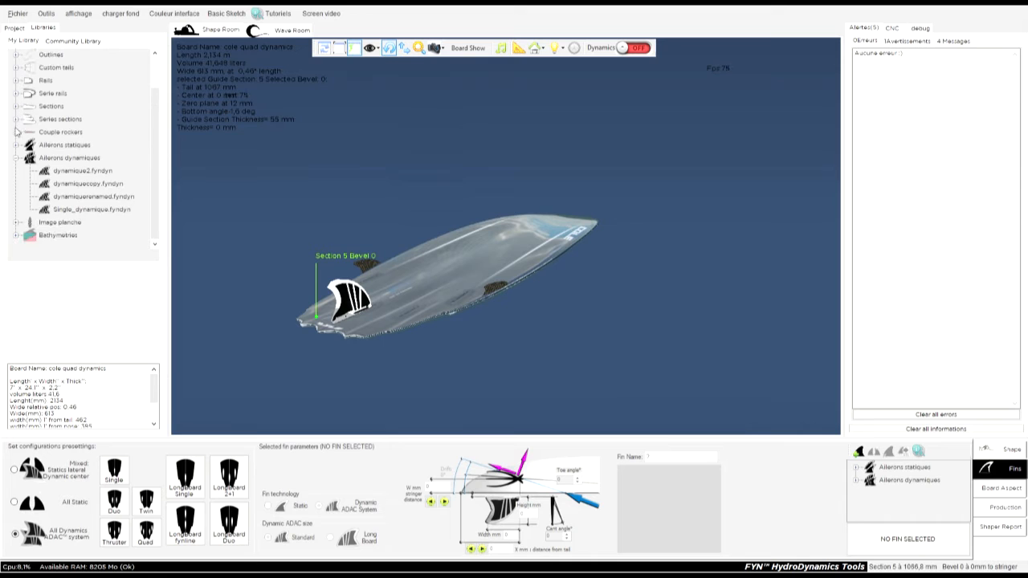
{"action": "left_click", "coordinate": [16, 158]}
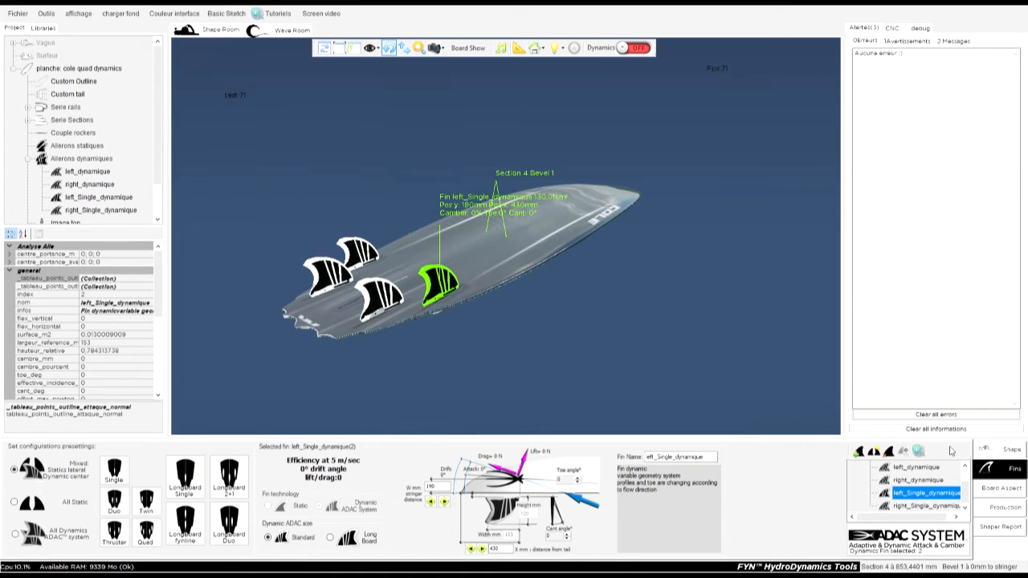
Review the board's static and dynamic fin lists, checking the left_dynamique and right_dynamique fins.
{"action": "left_click", "coordinate": [1012, 450]}
{"action": "left_click", "coordinate": [1006, 471]}
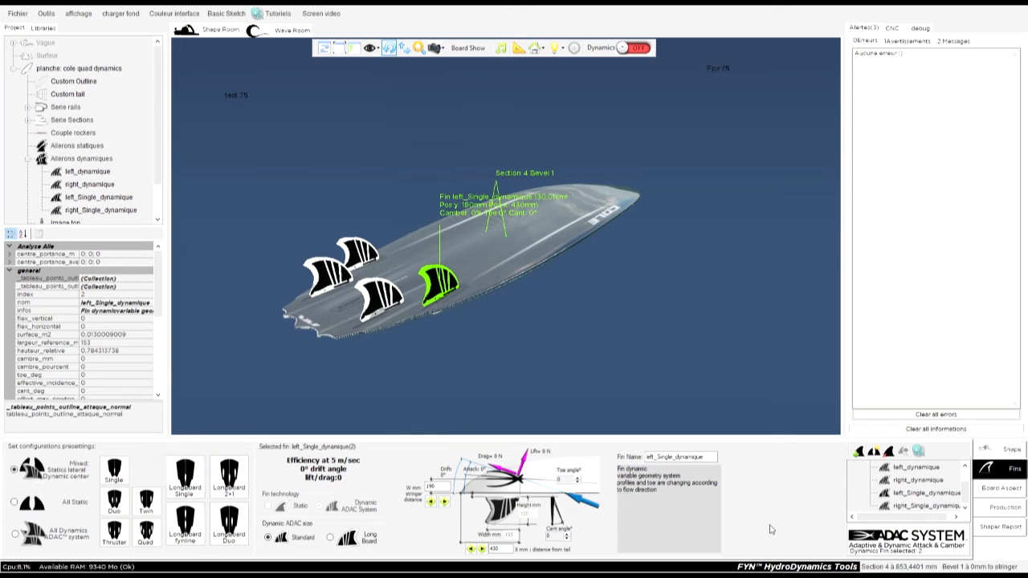
{"action": "left_click_drag", "start_coordinate": [965, 496], "coordinate": [966, 477]}
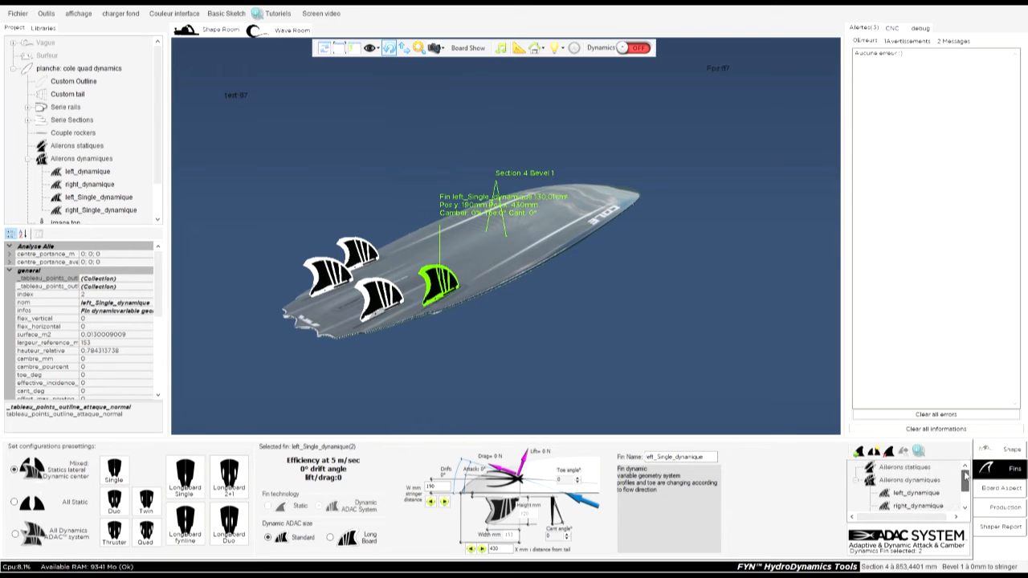
{"action": "left_click", "coordinate": [859, 484]}
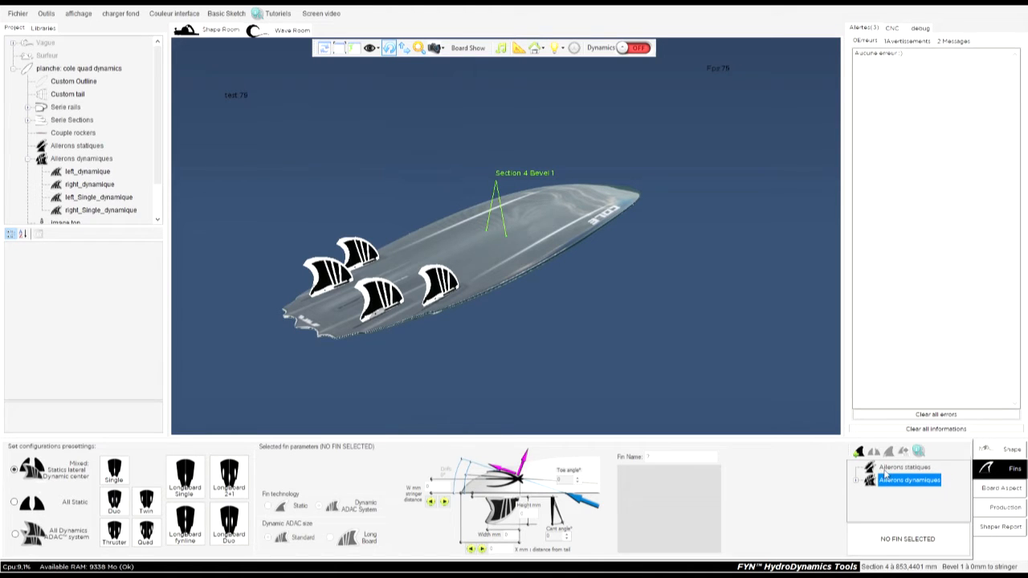
{"action": "left_click", "coordinate": [886, 470]}
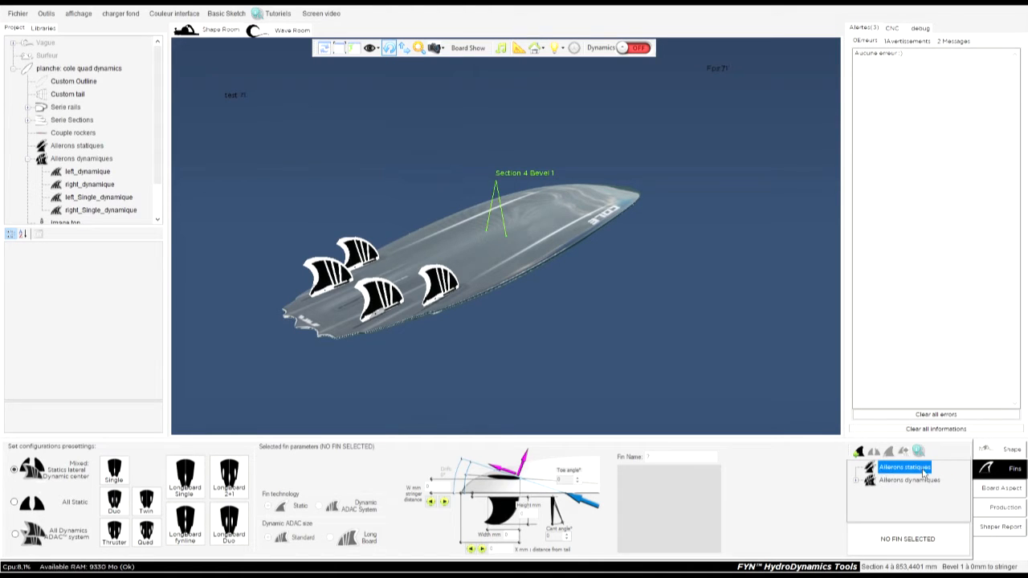
{"action": "left_click", "coordinate": [858, 481]}
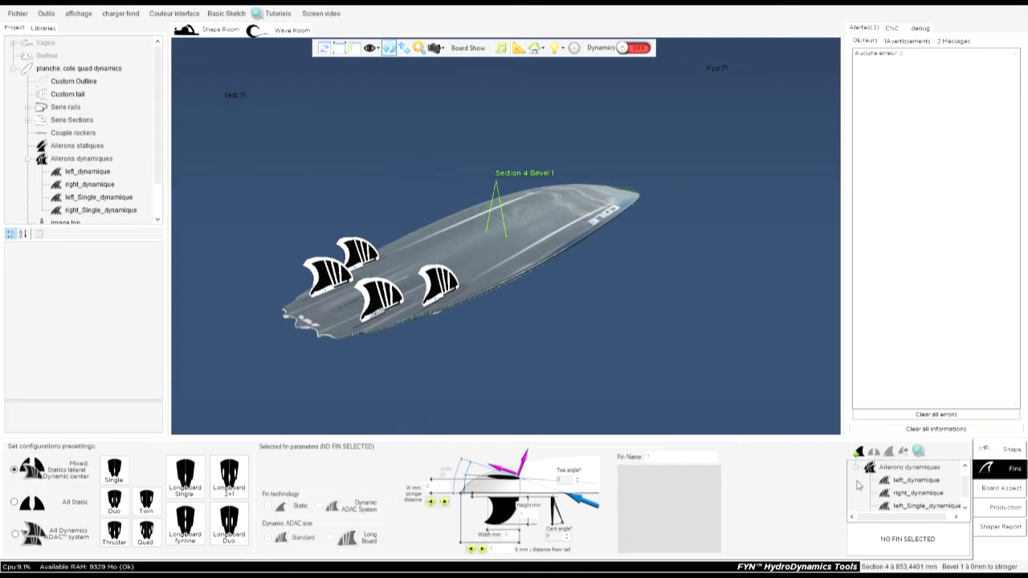
{"action": "left_click", "coordinate": [929, 483]}
{"action": "left_click", "coordinate": [924, 493]}
{"action": "scroll", "coordinate": [965, 496], "scroll_direction": "down", "scroll_amount": 1}
{"action": "scroll", "coordinate": [965, 496], "scroll_direction": "up", "scroll_amount": 2}
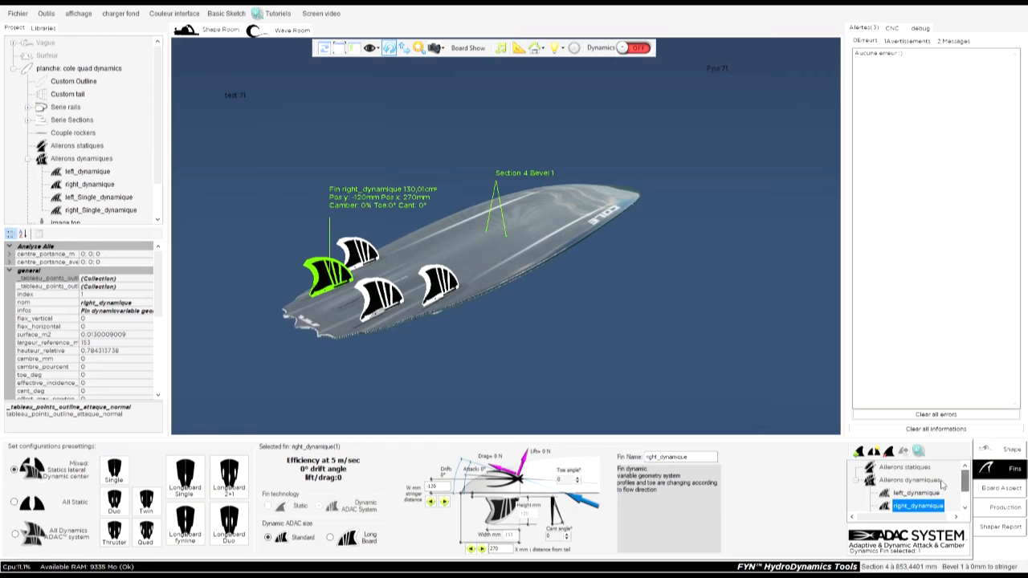
{"action": "left_click", "coordinate": [857, 481]}
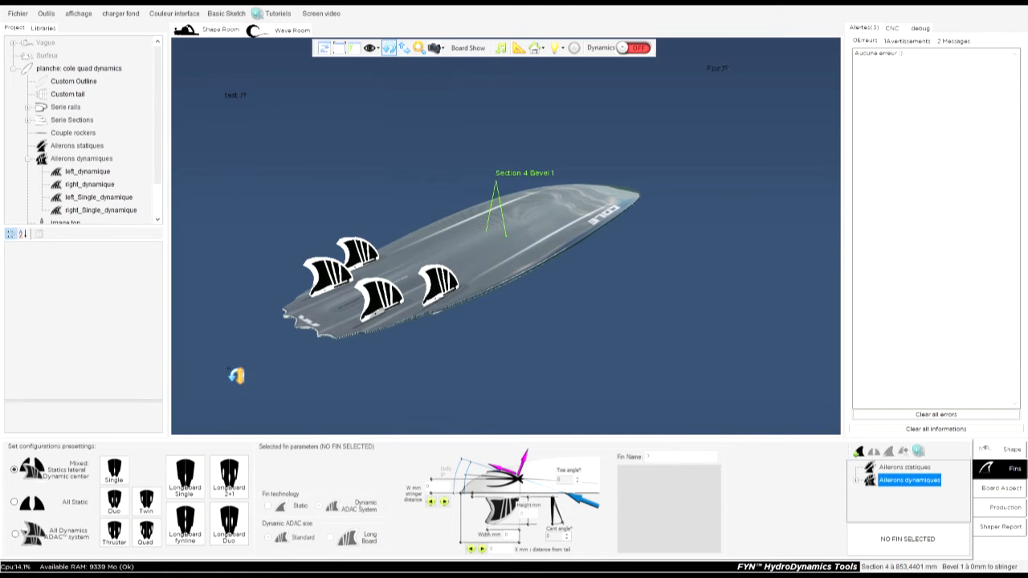
Apply the Single preset in the mixed configuration, switch to All Static, reapply Single and select the resulting center fin.
{"action": "left_click", "coordinate": [31, 501]}
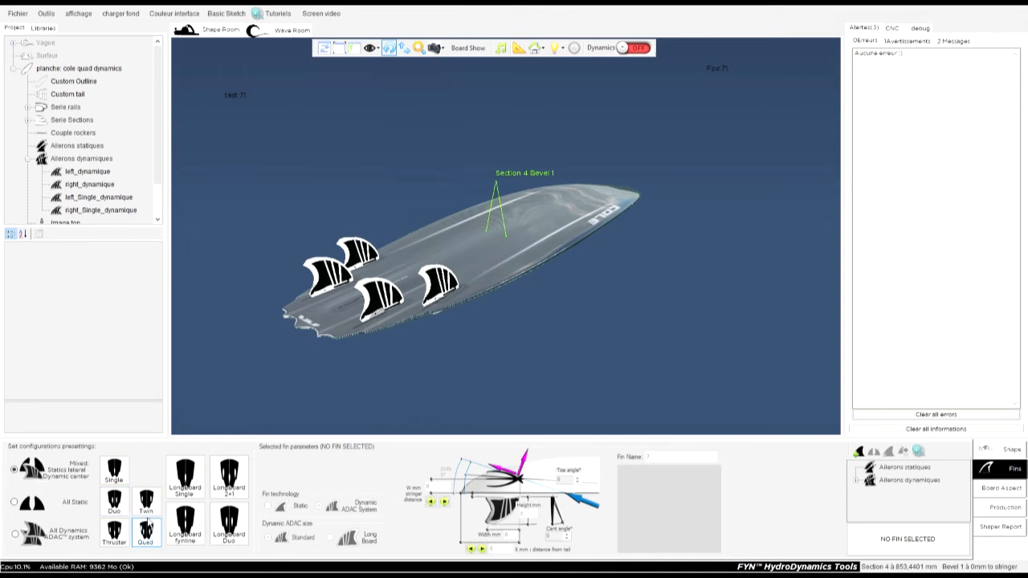
{"action": "left_click", "coordinate": [115, 477]}
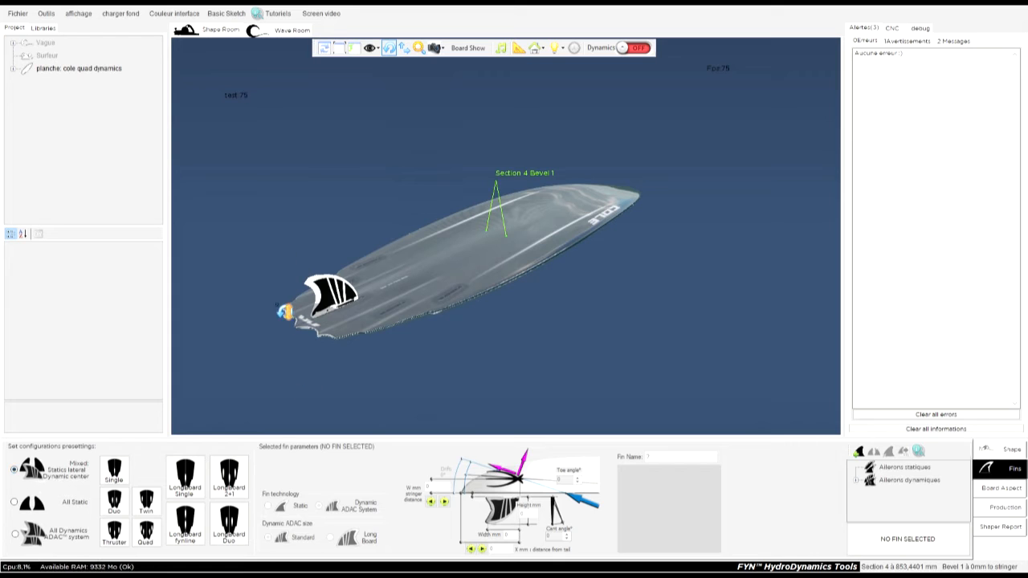
{"action": "left_click", "coordinate": [24, 506]}
{"action": "left_click", "coordinate": [116, 474]}
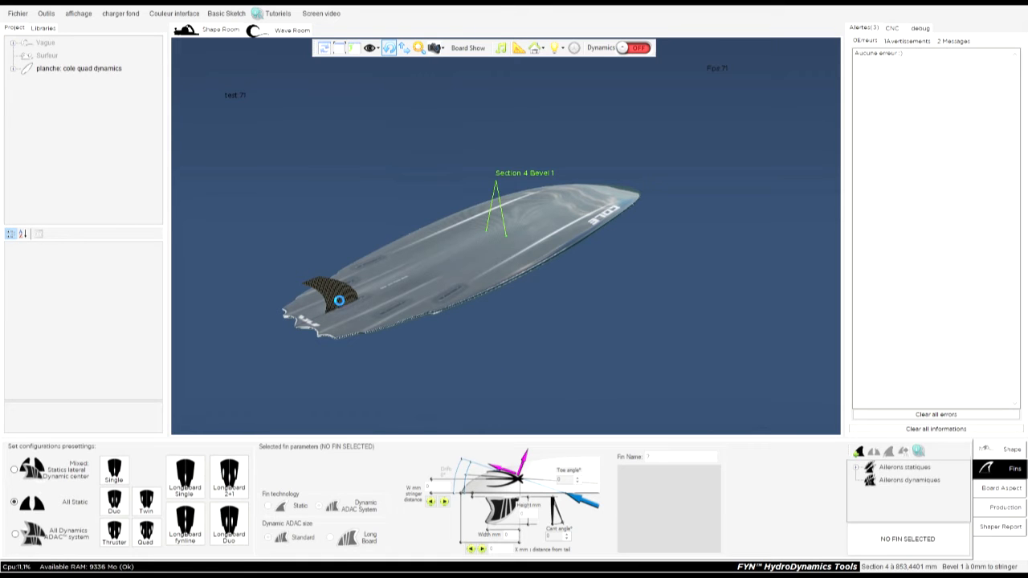
{"action": "left_click_drag", "start_coordinate": [466, 345], "coordinate": [408, 358]}
{"action": "left_click", "coordinate": [394, 312]}
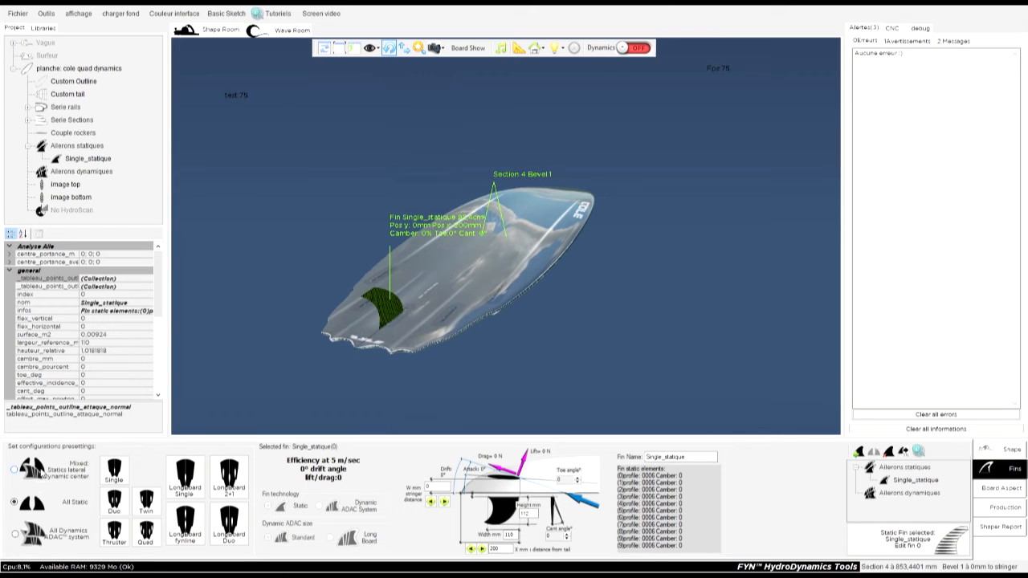
Apply the all-static Duo preset, select its right_statique fin, and replace the layout with the Quad preset.
{"action": "left_click", "coordinate": [114, 505]}
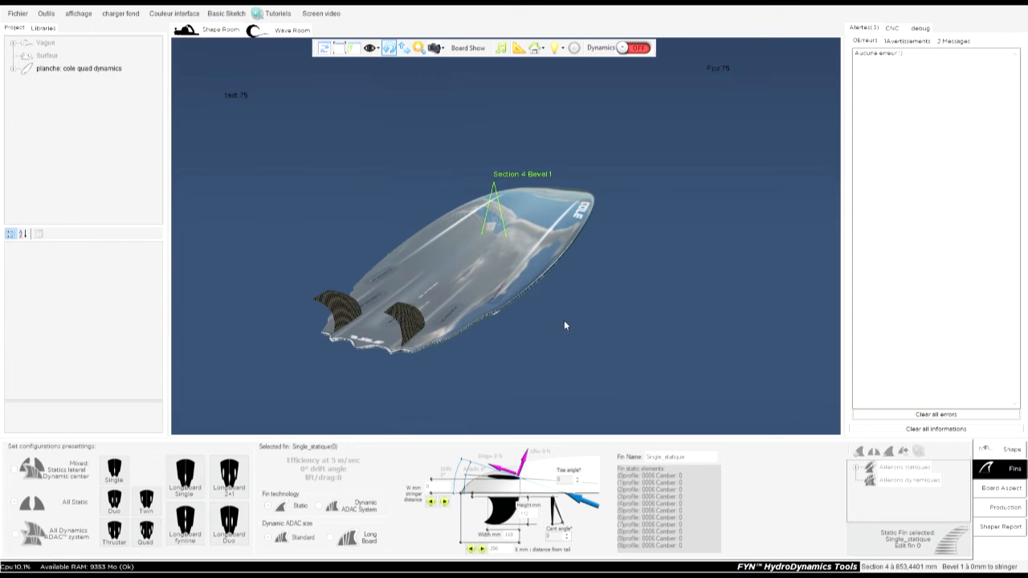
{"action": "left_click", "coordinate": [342, 338]}
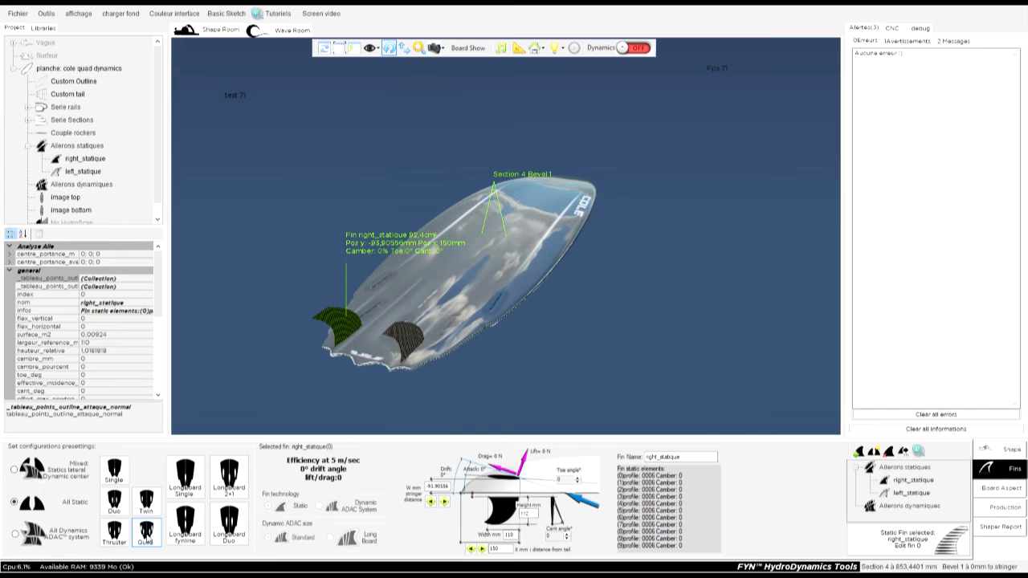
{"action": "left_click", "coordinate": [147, 538]}
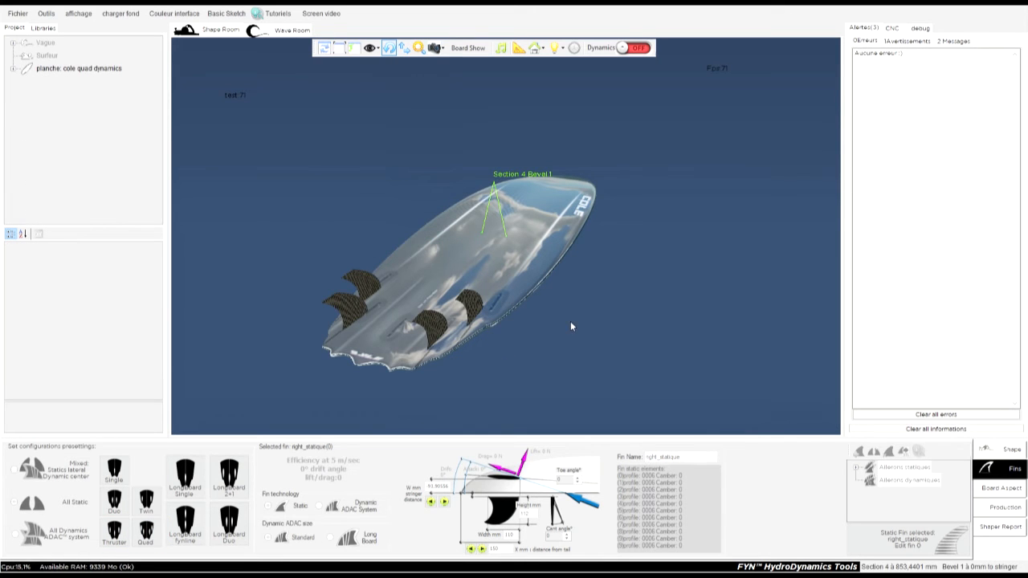
{"action": "left_click_drag", "start_coordinate": [319, 307], "coordinate": [271, 298]}
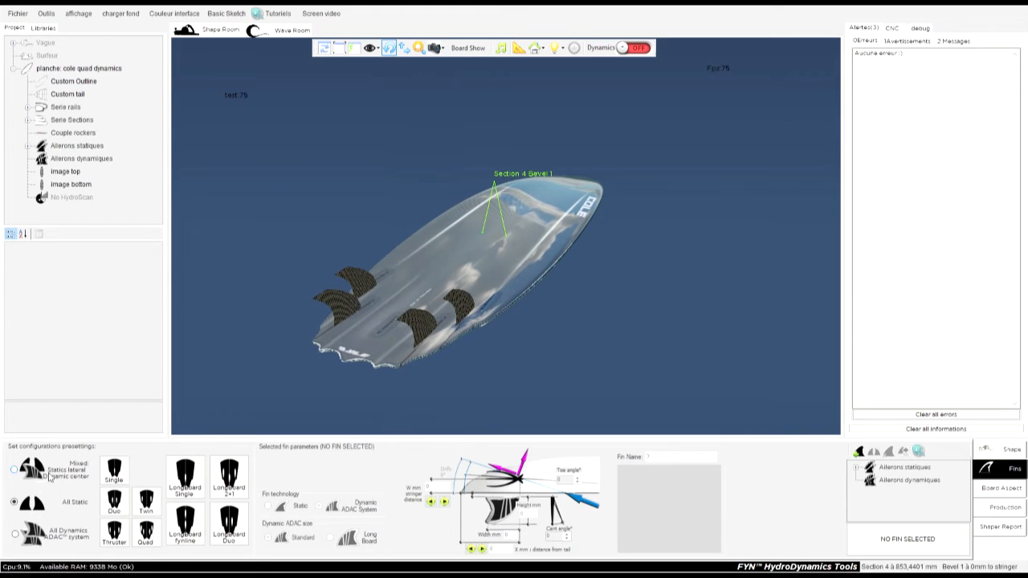
Apply the all-static Single preset and select the Single_statique center fin.
{"action": "left_click", "coordinate": [114, 474]}
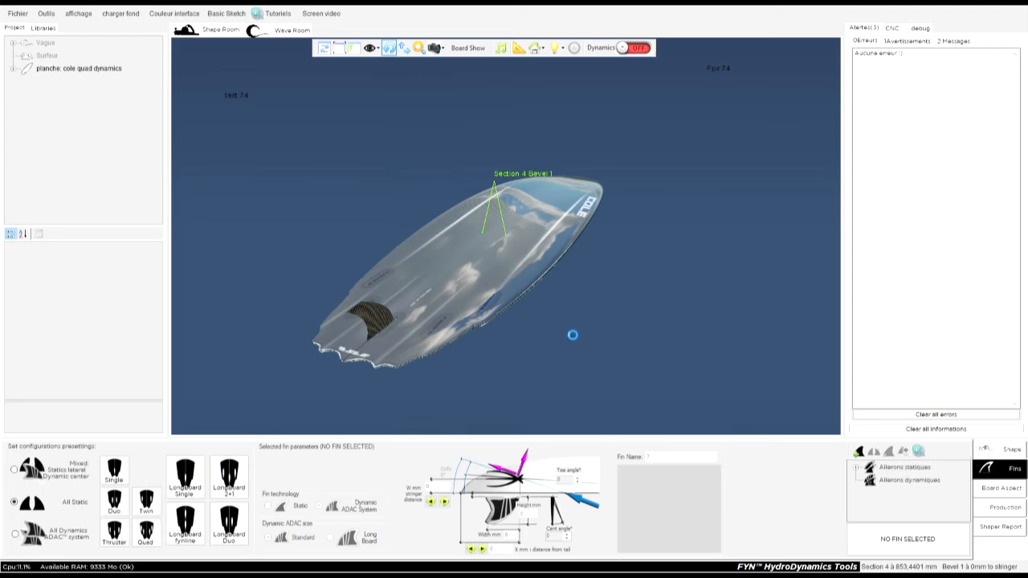
{"action": "left_click", "coordinate": [387, 325]}
{"action": "left_click_drag", "start_coordinate": [702, 312], "coordinate": [298, 253]}
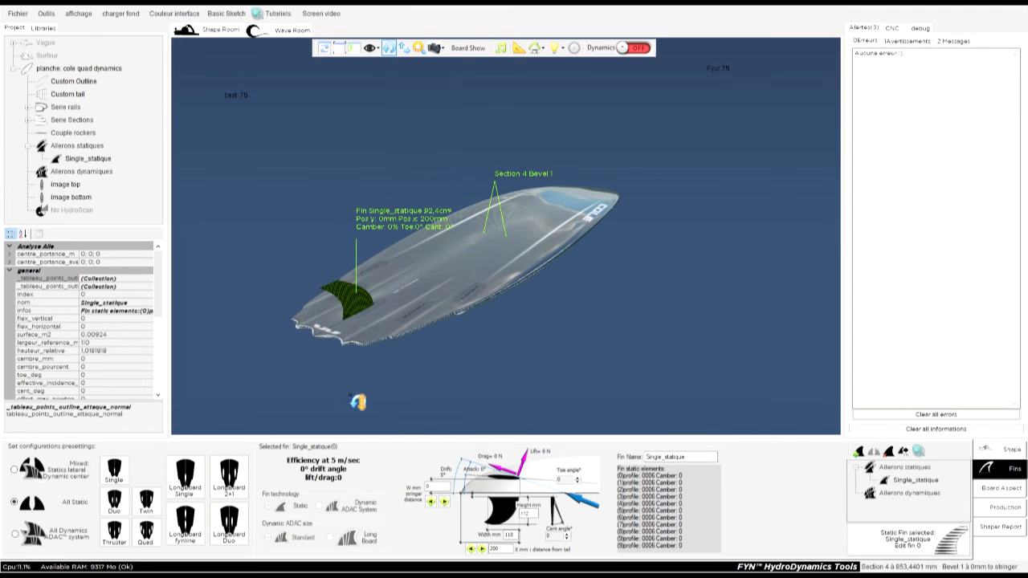
{"action": "left_click", "coordinate": [912, 479]}
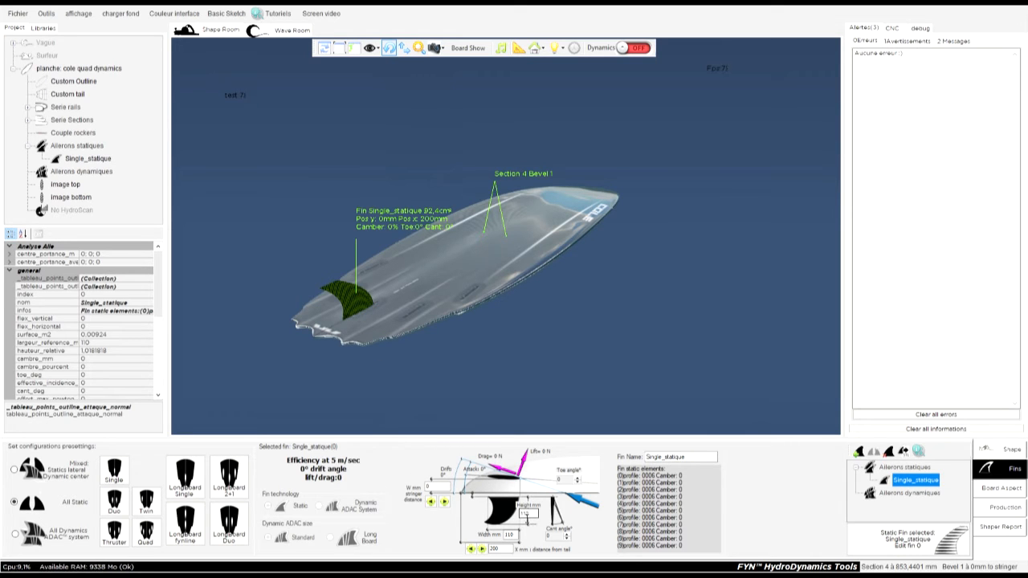
Set the Single_statique fin's height to 212 mm and its width to 210 mm.
{"action": "left_click", "coordinate": [526, 515]}
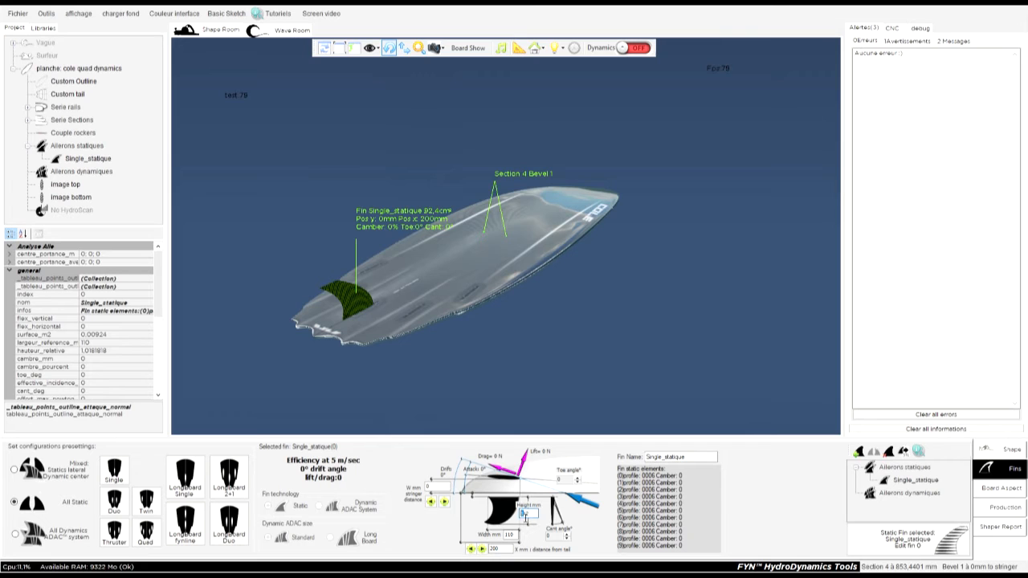
{"action": "type", "text": "21"}
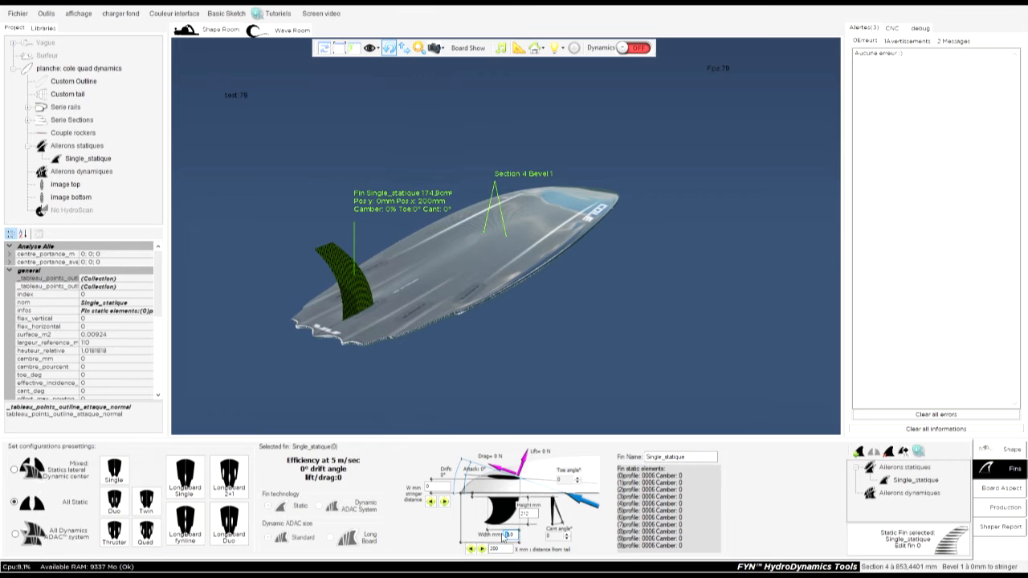
{"action": "type", "text": "2"}
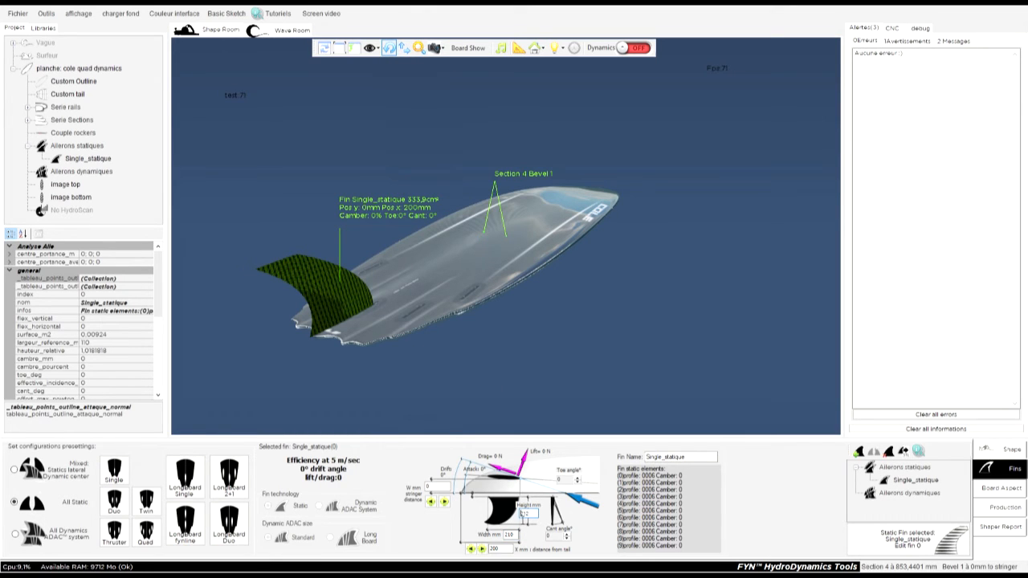
{"action": "type", "text": "11"}
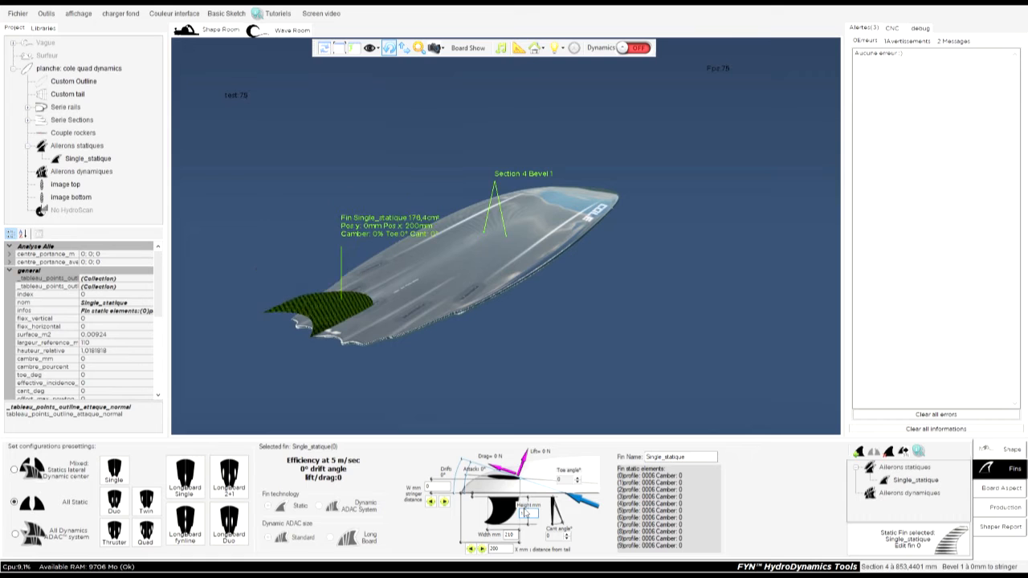
Restore the Single_statique fin's height to 112 mm and its width to 110 mm.
{"action": "left_click_drag", "start_coordinate": [509, 539], "coordinate": [503, 540]}
{"action": "type", "text": "1"}
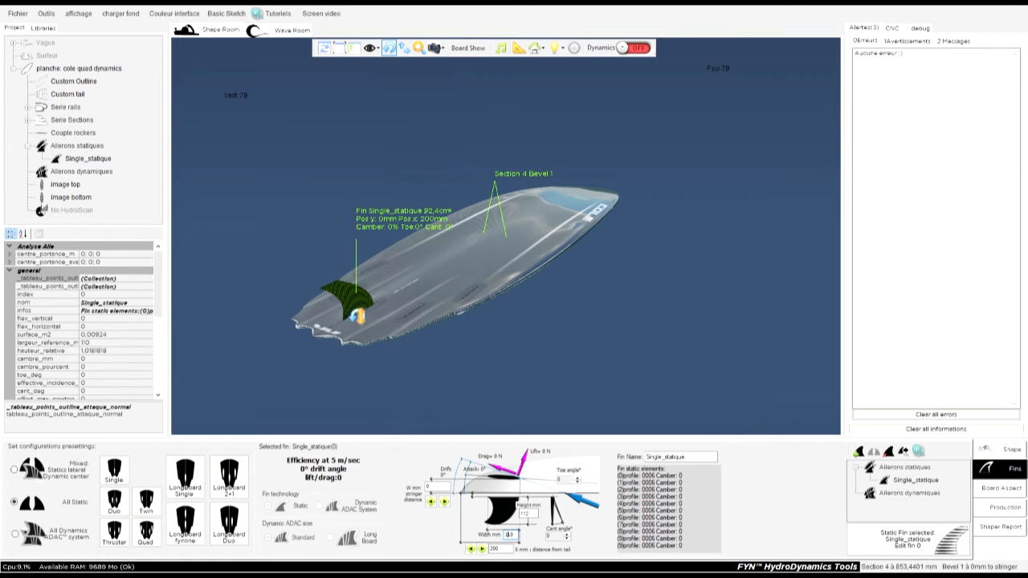
Move the Single_statique fin forward along the stringer to 210 mm from the tail.
{"action": "left_click_drag", "start_coordinate": [364, 315], "coordinate": [505, 279]}
{"action": "scroll", "coordinate": [505, 279], "scroll_direction": "up", "scroll_amount": 5}
{"action": "left_click_drag", "start_coordinate": [601, 236], "coordinate": [526, 315]}
{"action": "left_click_drag", "start_coordinate": [472, 233], "coordinate": [449, 421]}
{"action": "left_click", "coordinate": [439, 190]}
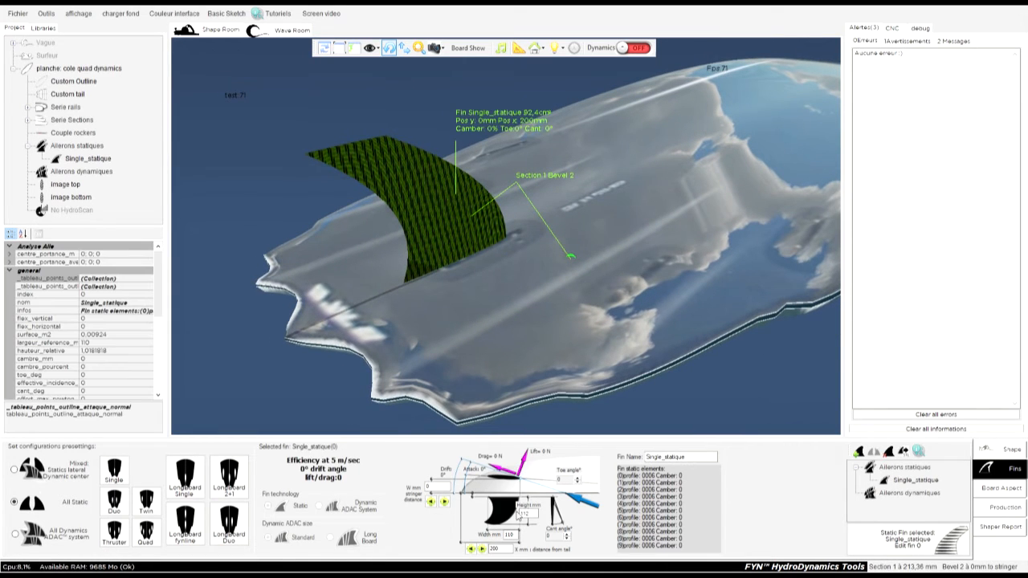
{"action": "left_click", "coordinate": [484, 550]}
{"action": "left_click", "coordinate": [483, 550]}
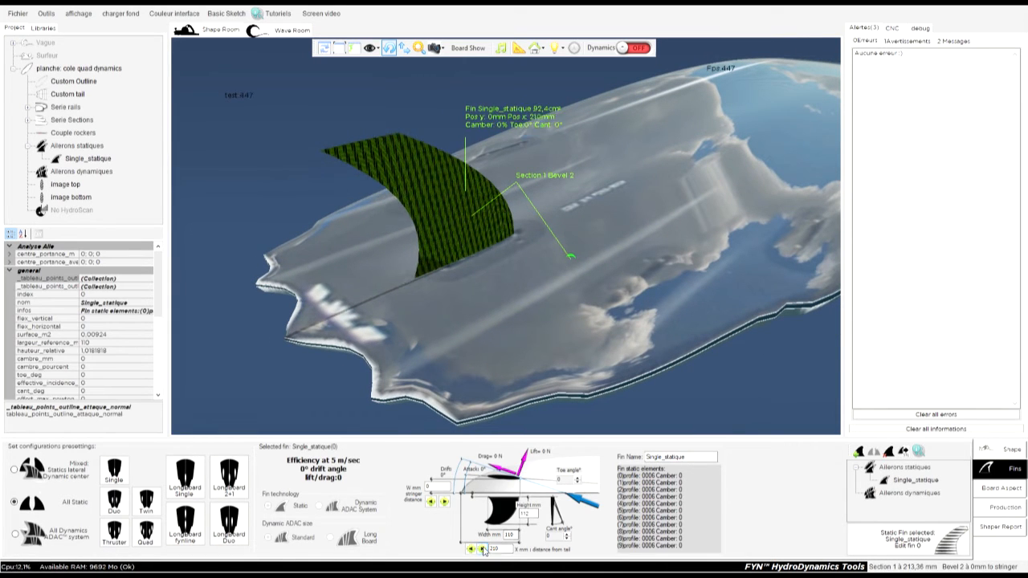
Move the Single_statique fin to 220 mm from the tail and 40 mm sideways from the stringer.
{"action": "left_click", "coordinate": [482, 549]}
{"action": "left_click", "coordinate": [482, 549]}
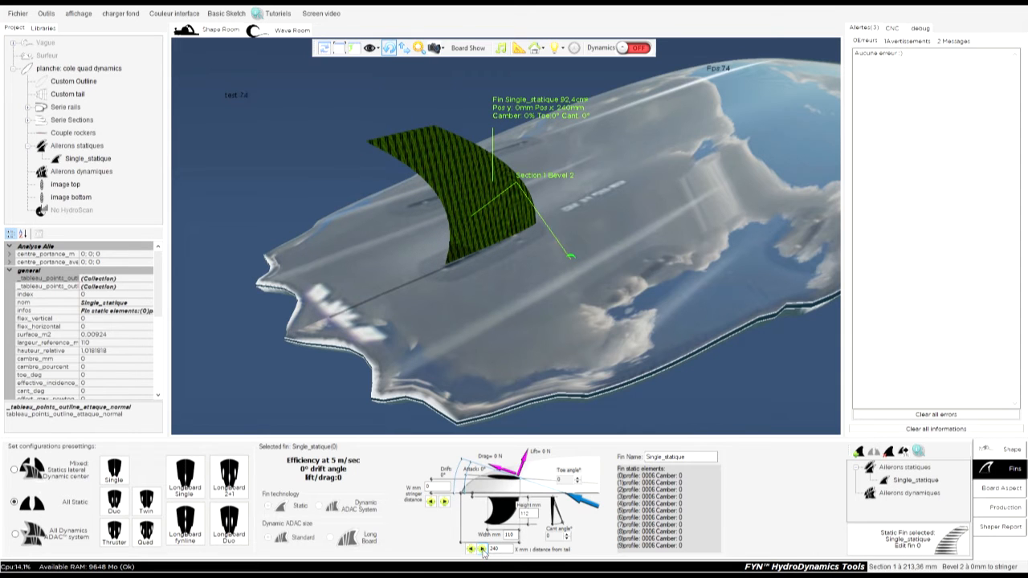
{"action": "left_click", "coordinate": [473, 551]}
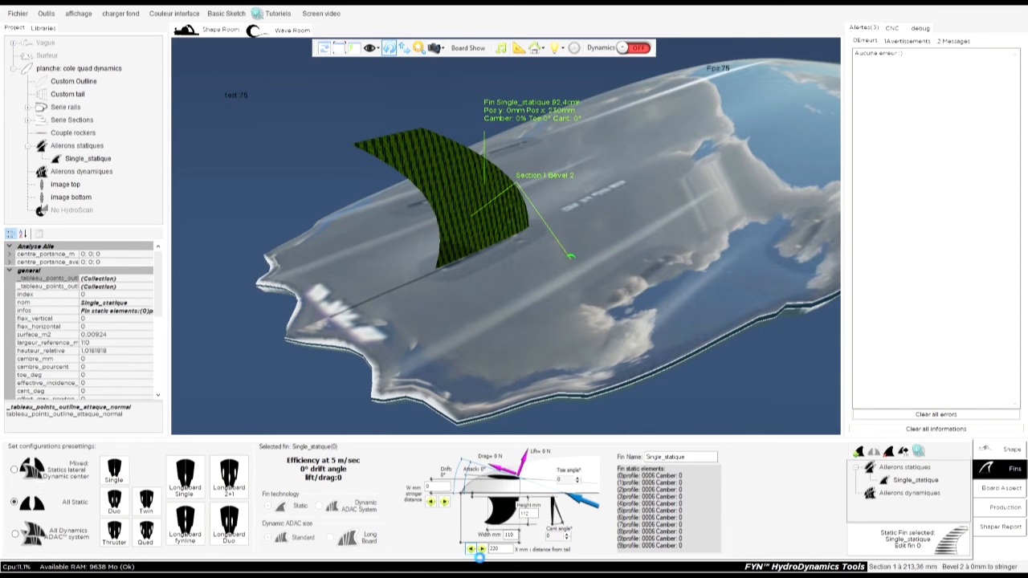
{"action": "left_click", "coordinate": [444, 503]}
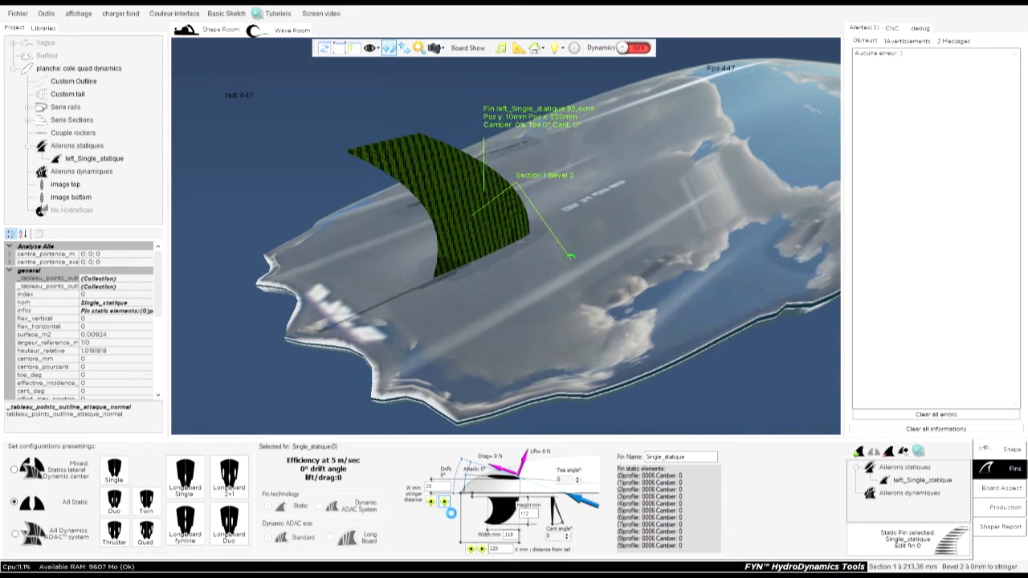
{"action": "left_click", "coordinate": [444, 502]}
{"action": "left_click", "coordinate": [444, 503]}
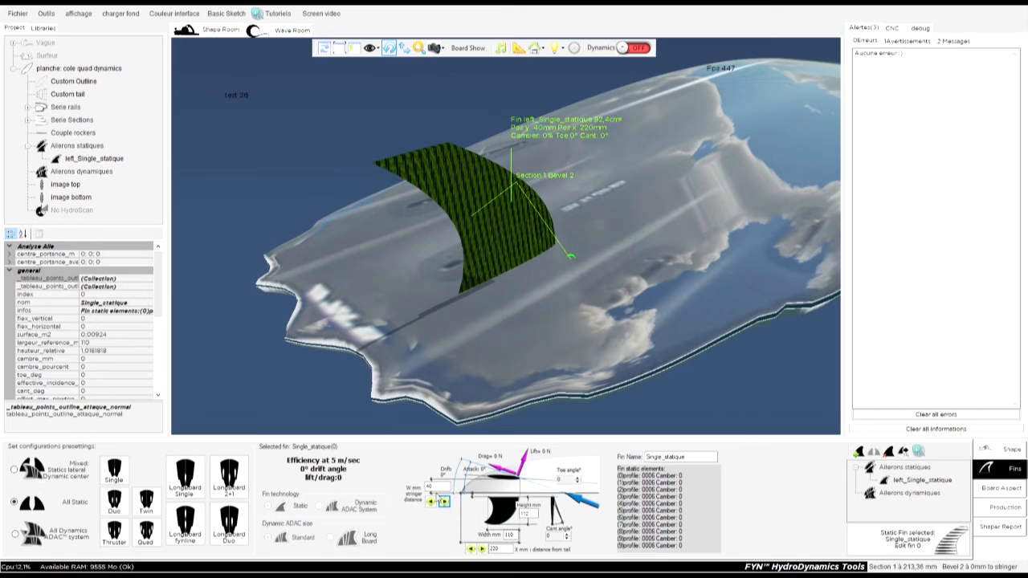
Set the fin's distance from the stringer to 100 mm and check its placement on the board.
{"action": "double_click", "coordinate": [430, 487]}
{"action": "type", "text": "100"}
{"action": "key", "text": "Return"}
{"action": "left_click_drag", "start_coordinate": [550, 331], "coordinate": [485, 443]}
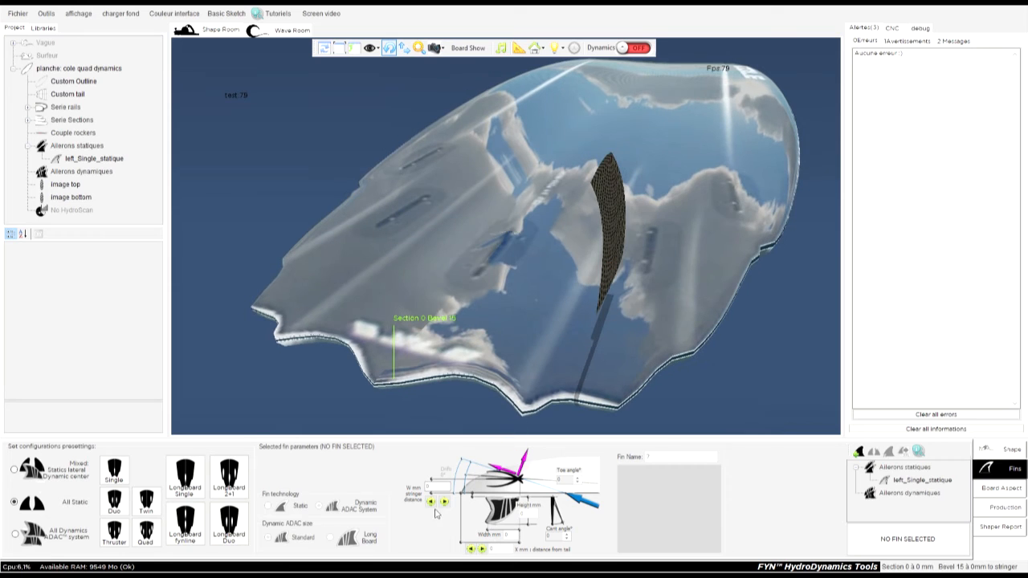
{"action": "left_click", "coordinate": [621, 219]}
{"action": "left_click_drag", "start_coordinate": [621, 219], "coordinate": [538, 270]}
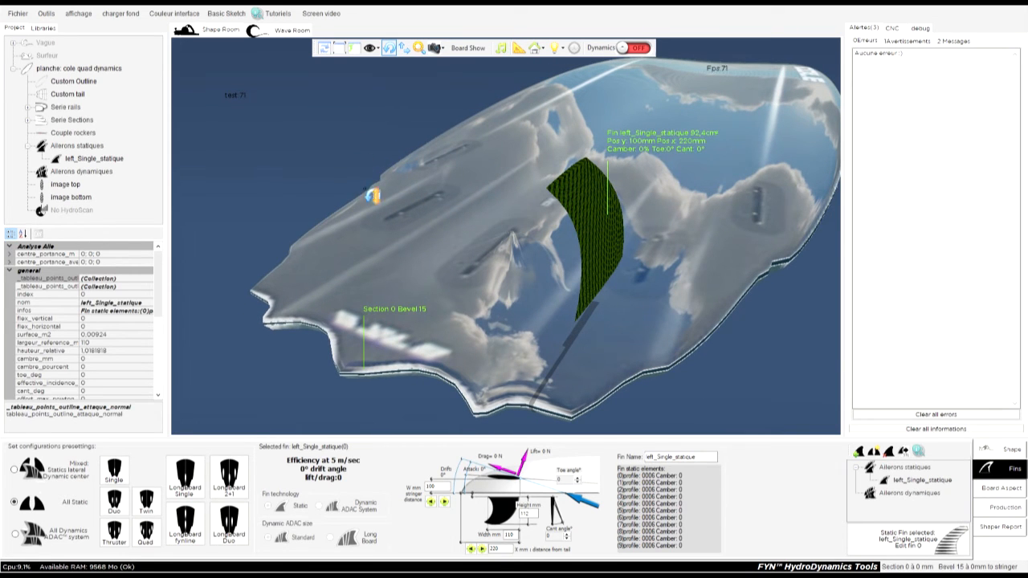
{"action": "left_click_drag", "start_coordinate": [629, 345], "coordinate": [591, 370]}
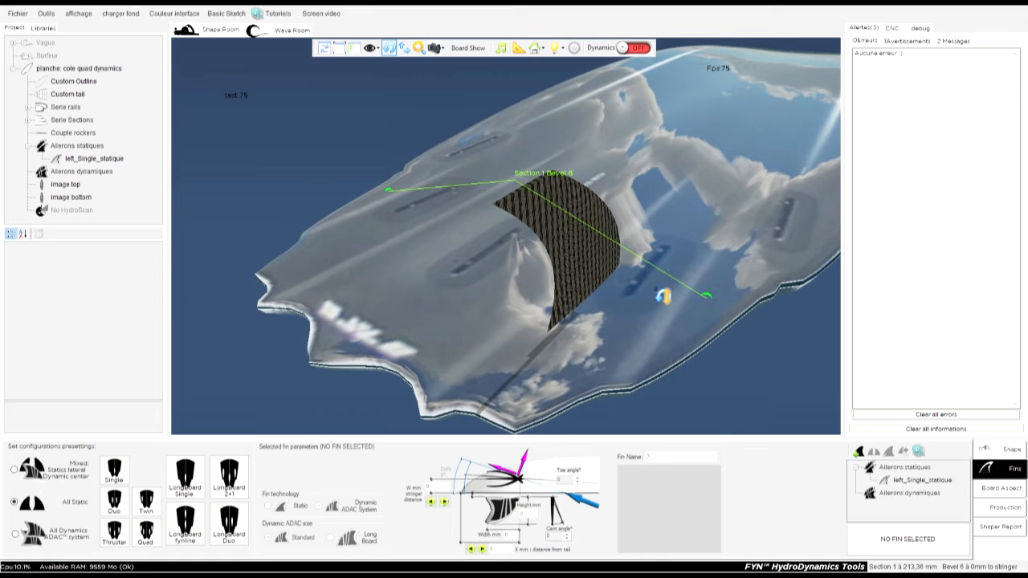
Move the left_Single_statique fin to 120 mm from the stringer and 270 mm from the tail.
{"action": "left_click", "coordinate": [595, 262]}
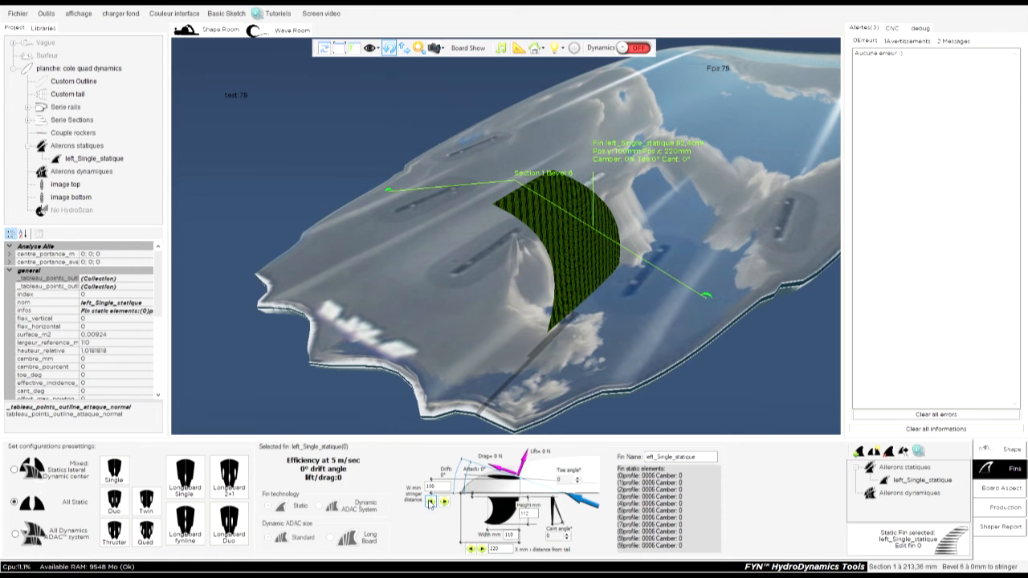
{"action": "left_click", "coordinate": [444, 502]}
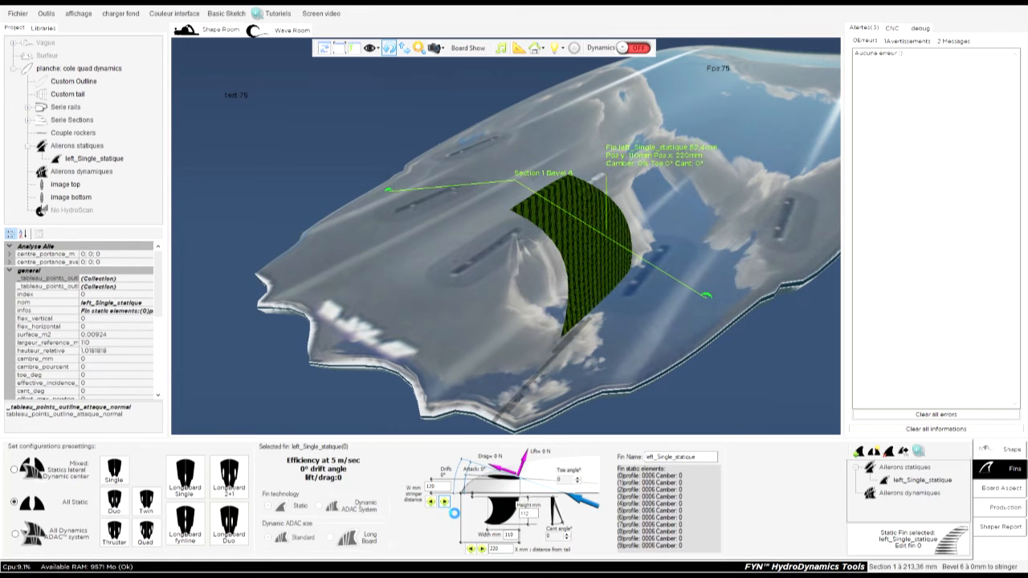
{"action": "left_click", "coordinate": [482, 549]}
{"action": "left_click", "coordinate": [483, 550]}
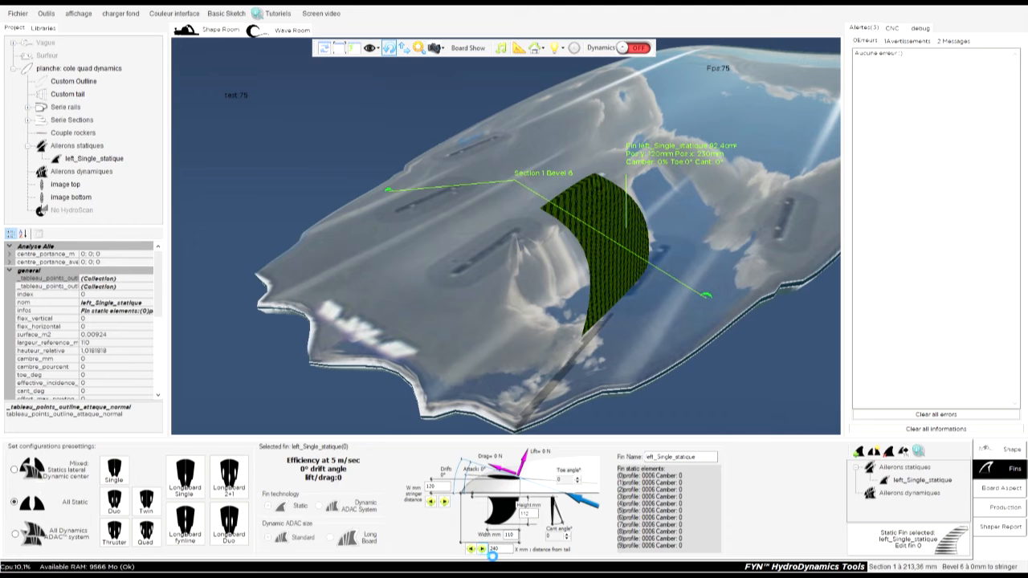
{"action": "left_click", "coordinate": [483, 550]}
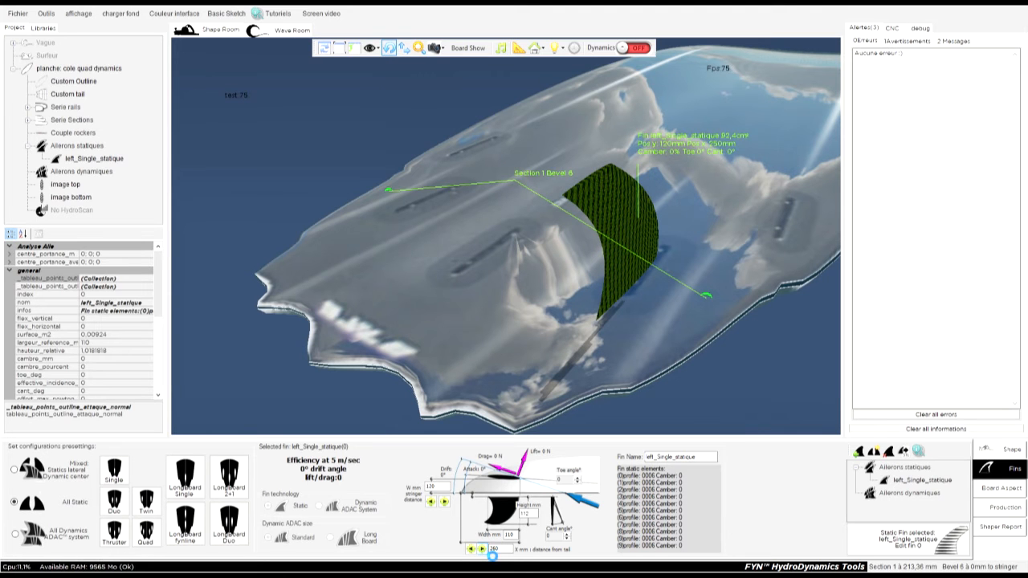
{"action": "left_click", "coordinate": [483, 549]}
{"action": "left_click_drag", "start_coordinate": [447, 283], "coordinate": [664, 259]}
{"action": "left_click", "coordinate": [662, 259]}
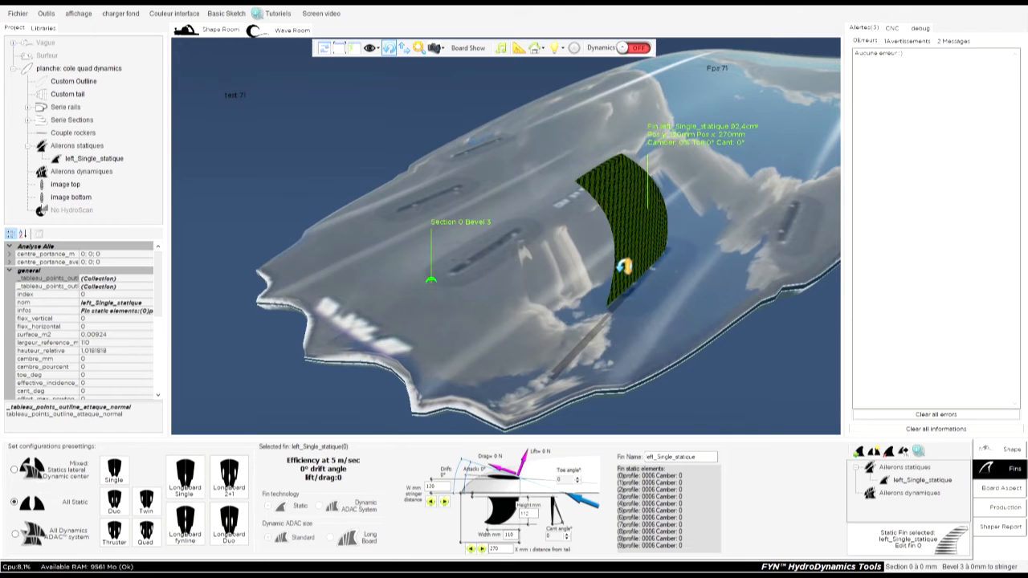
Fine-tune the left_Single_statique fin to 272 mm from the tail and 122 mm from the stringer.
{"action": "left_click", "coordinate": [504, 548]}
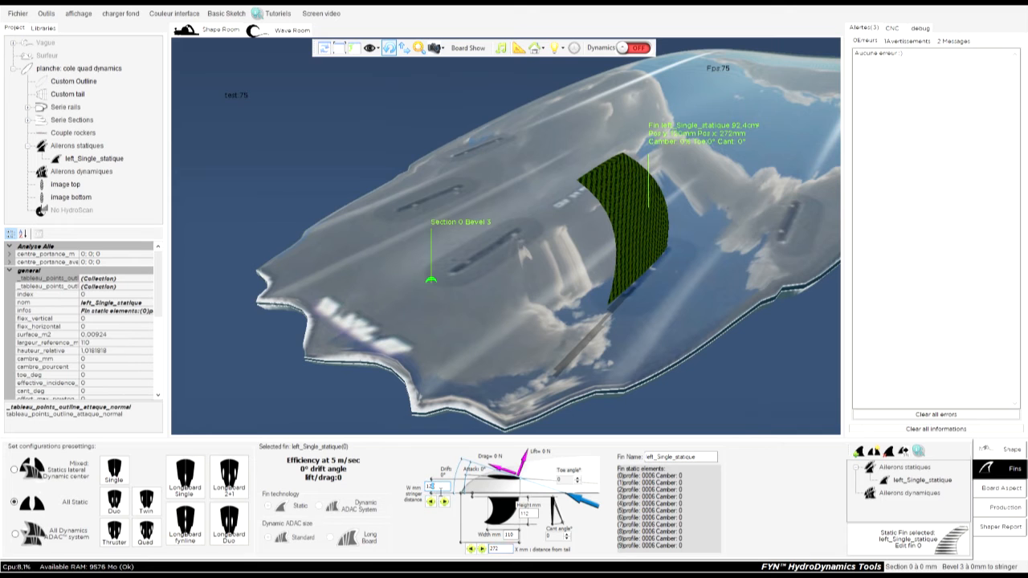
{"action": "type", "text": "2"}
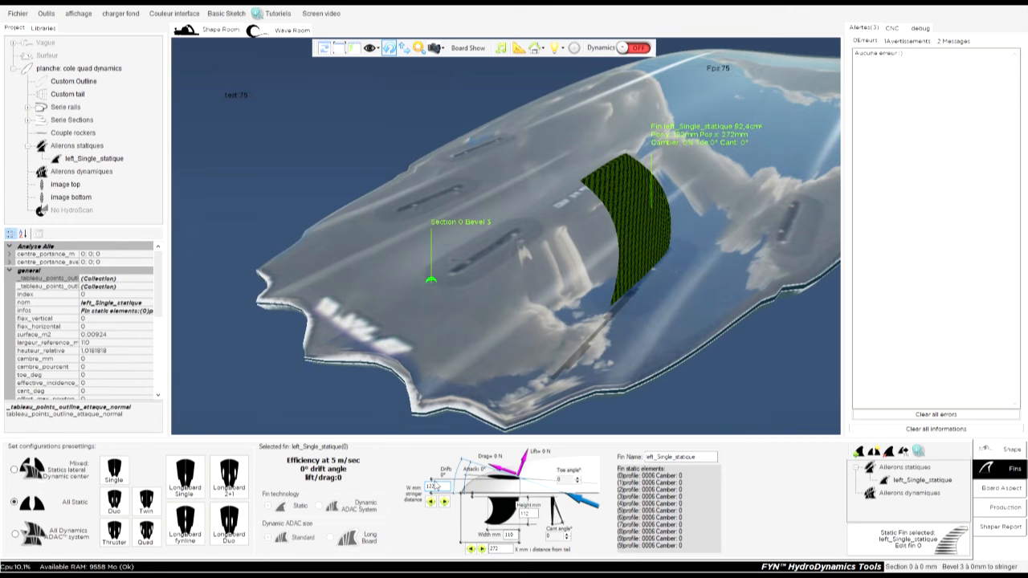
{"action": "left_click", "coordinate": [644, 263]}
{"action": "left_click_drag", "start_coordinate": [644, 263], "coordinate": [668, 270]}
Try toe angles of 1° and -2° on the left_Single_statique fin, then return the toe to 0°.
{"action": "left_click", "coordinate": [579, 480]}
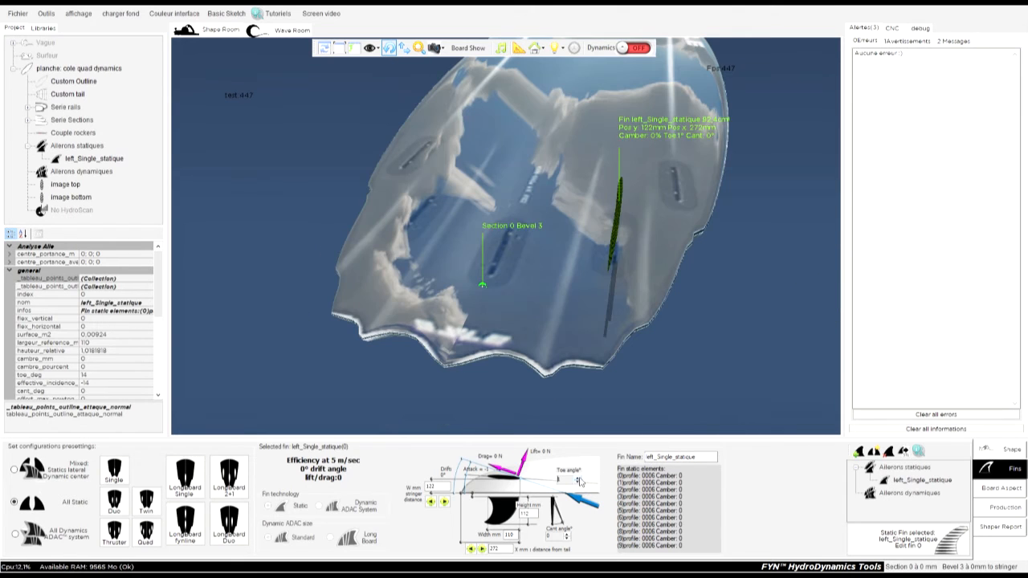
{"action": "left_click", "coordinate": [578, 483]}
{"action": "left_click", "coordinate": [577, 483]}
{"action": "left_click", "coordinate": [577, 480]}
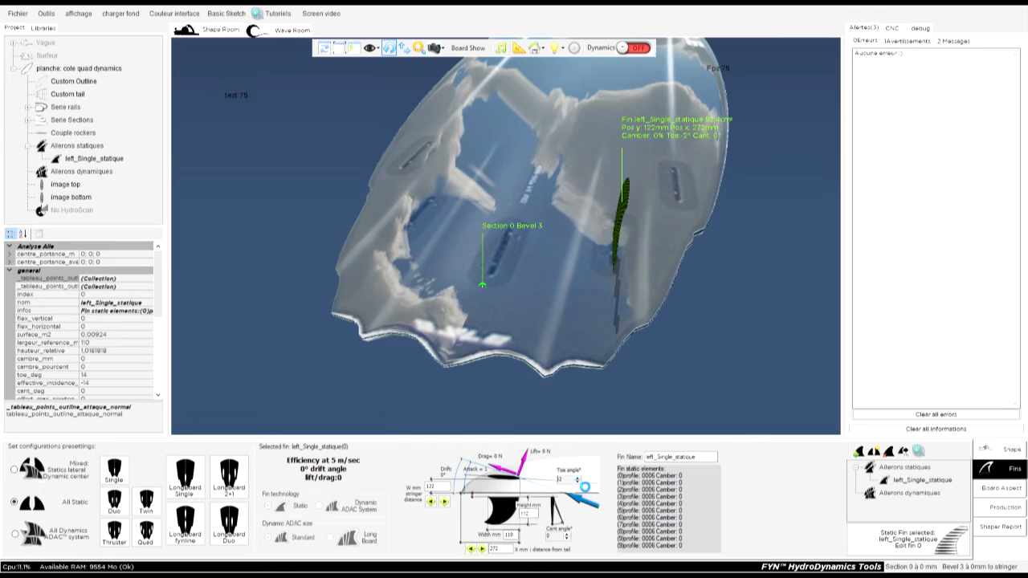
{"action": "left_click", "coordinate": [577, 481]}
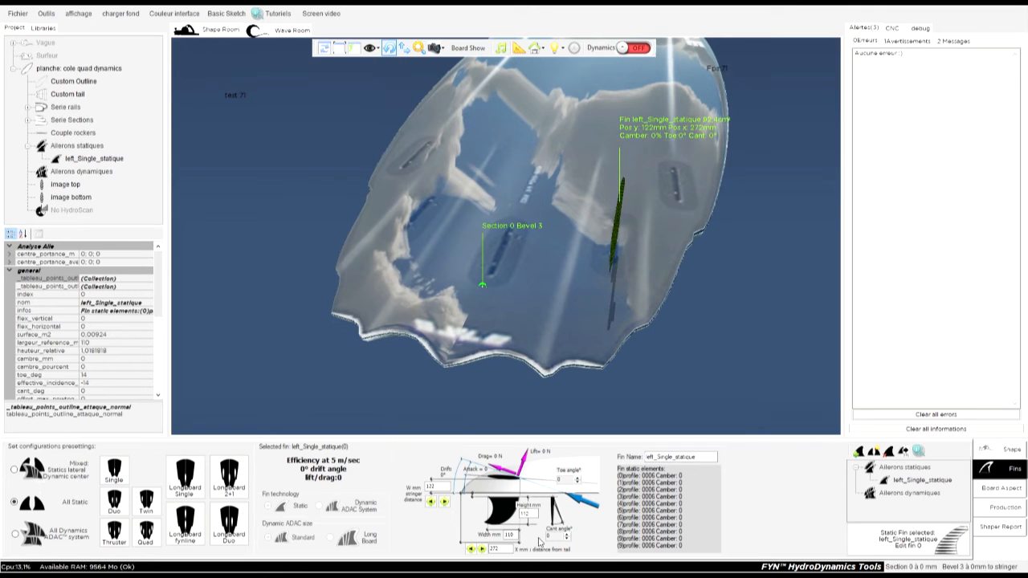
Tilt the left_Single_statique fin to a cant angle of -8°.
{"action": "left_click", "coordinate": [568, 536]}
{"action": "left_click", "coordinate": [567, 540]}
{"action": "left_click", "coordinate": [567, 540]}
{"action": "left_click", "coordinate": [567, 540]}
{"action": "left_click", "coordinate": [567, 539]}
{"action": "left_click", "coordinate": [568, 539]}
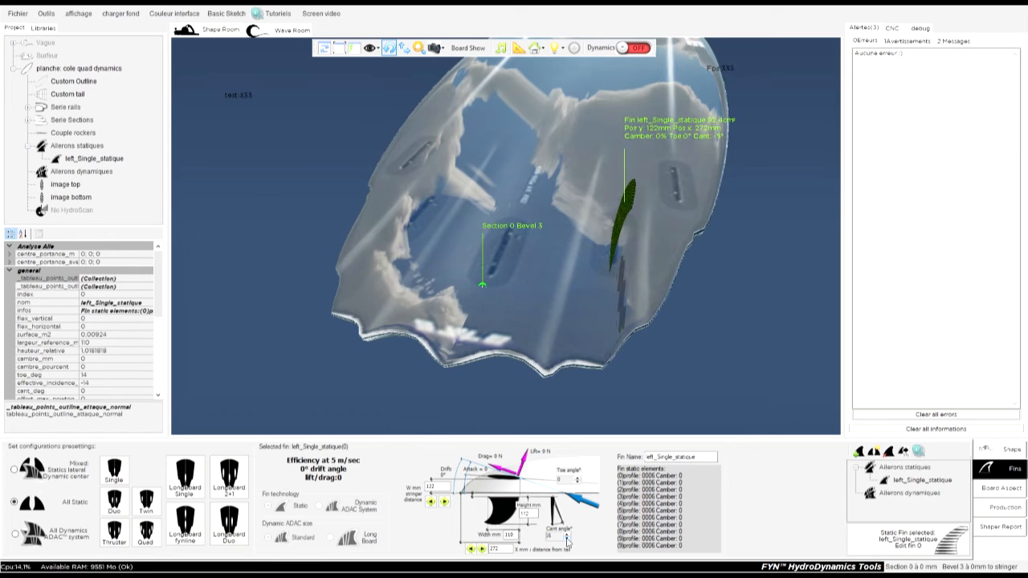
{"action": "left_click", "coordinate": [567, 539]}
{"action": "left_click", "coordinate": [567, 539]}
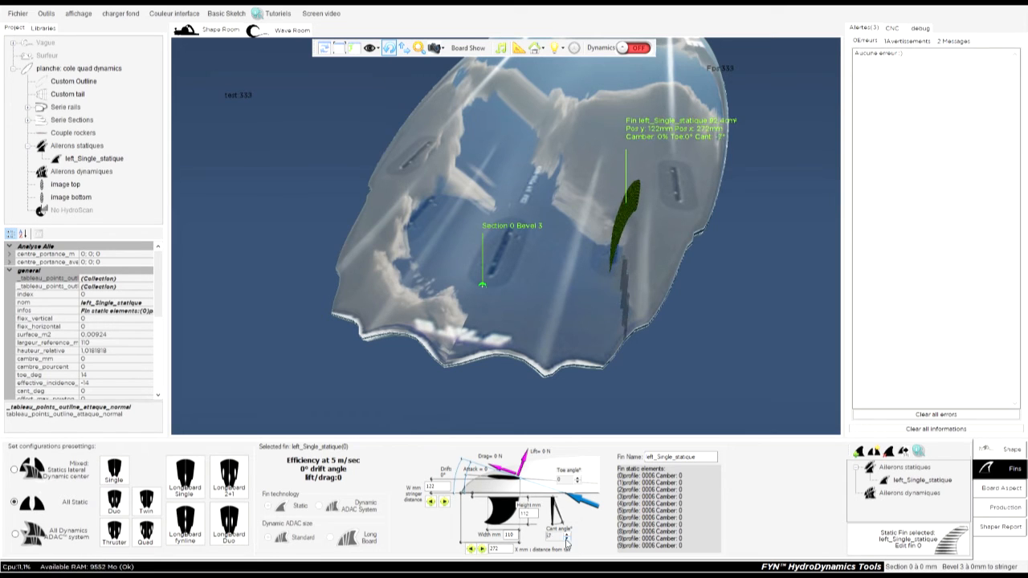
{"action": "left_click", "coordinate": [568, 541]}
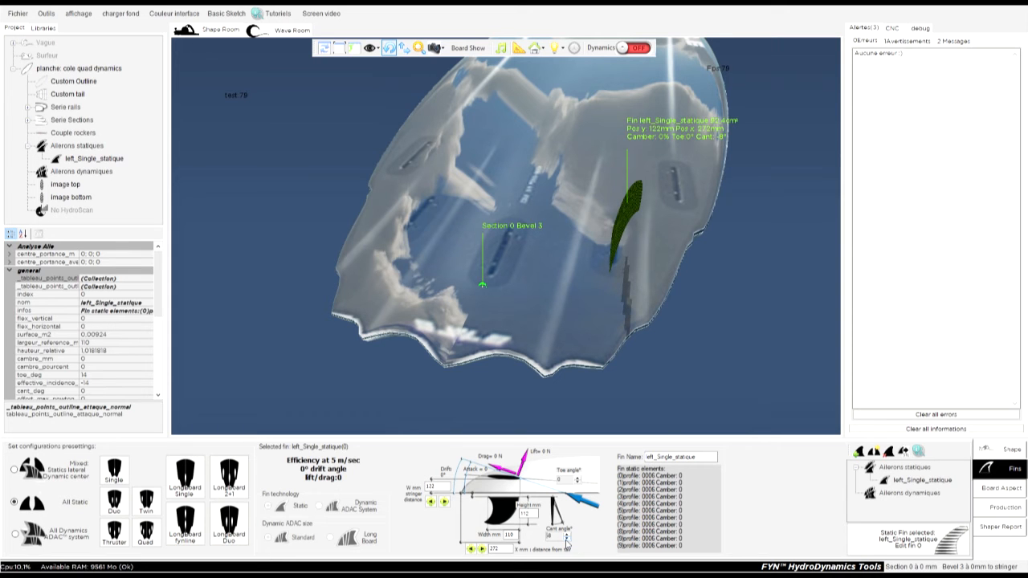
Inspect the canted left_Single_statique fin from behind the tail and reset its cant angle to 0°.
{"action": "left_click_drag", "start_coordinate": [681, 399], "coordinate": [708, 126]}
{"action": "left_click_drag", "start_coordinate": [754, 310], "coordinate": [763, 225]}
{"action": "left_click_drag", "start_coordinate": [692, 316], "coordinate": [690, 254]}
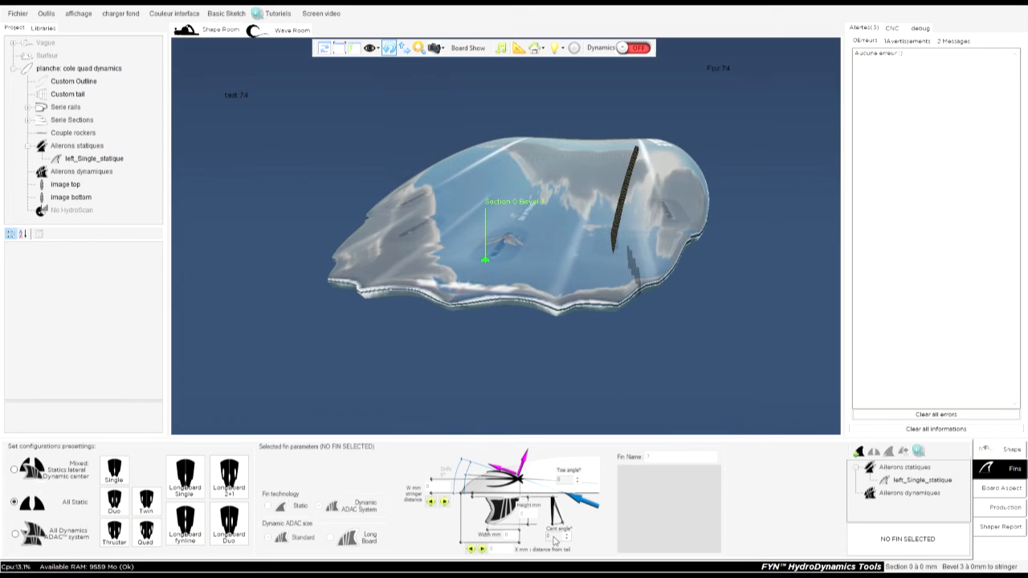
{"action": "left_click_drag", "start_coordinate": [744, 196], "coordinate": [649, 188]}
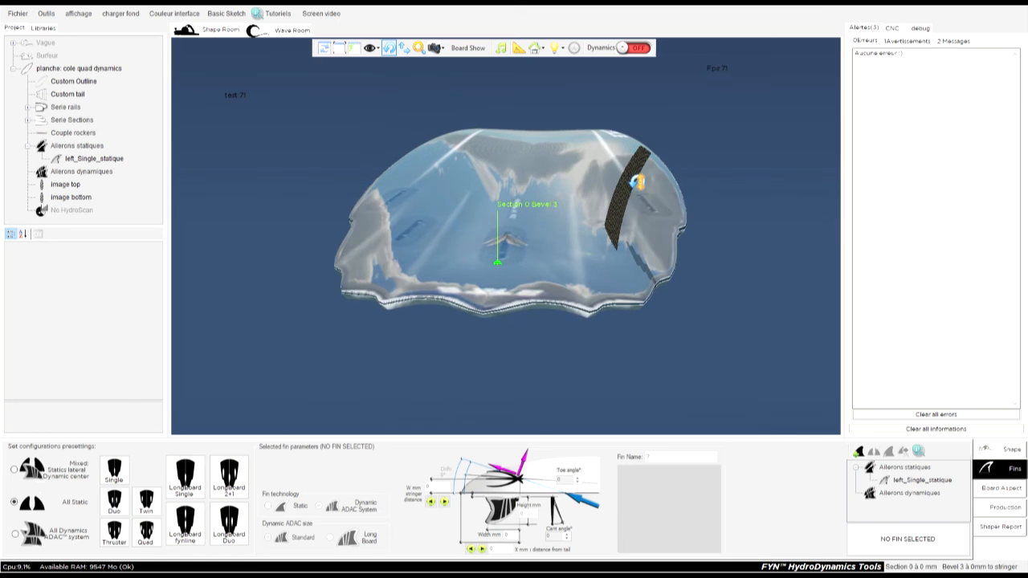
{"action": "left_click", "coordinate": [637, 182]}
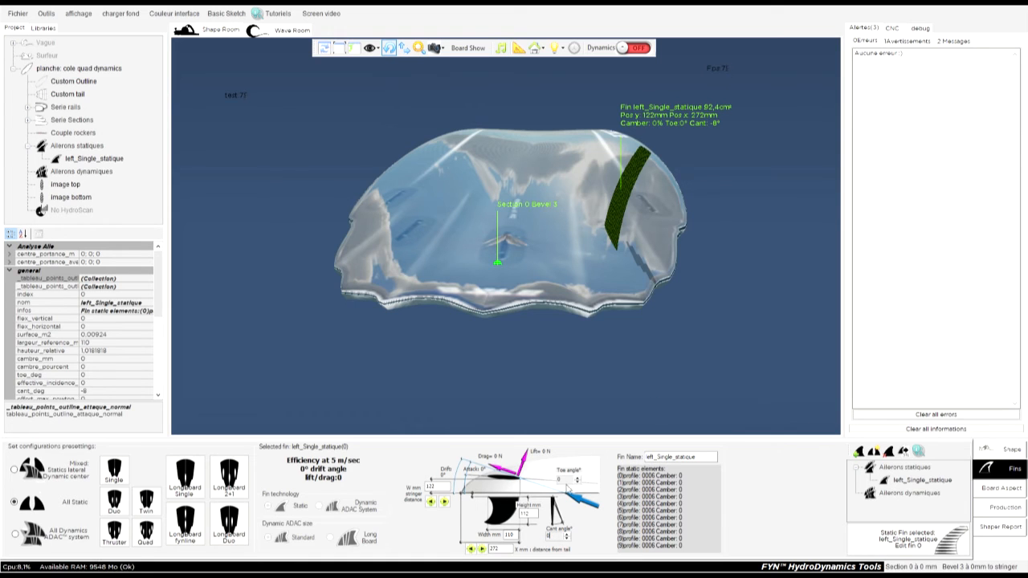
{"action": "left_click", "coordinate": [571, 485]}
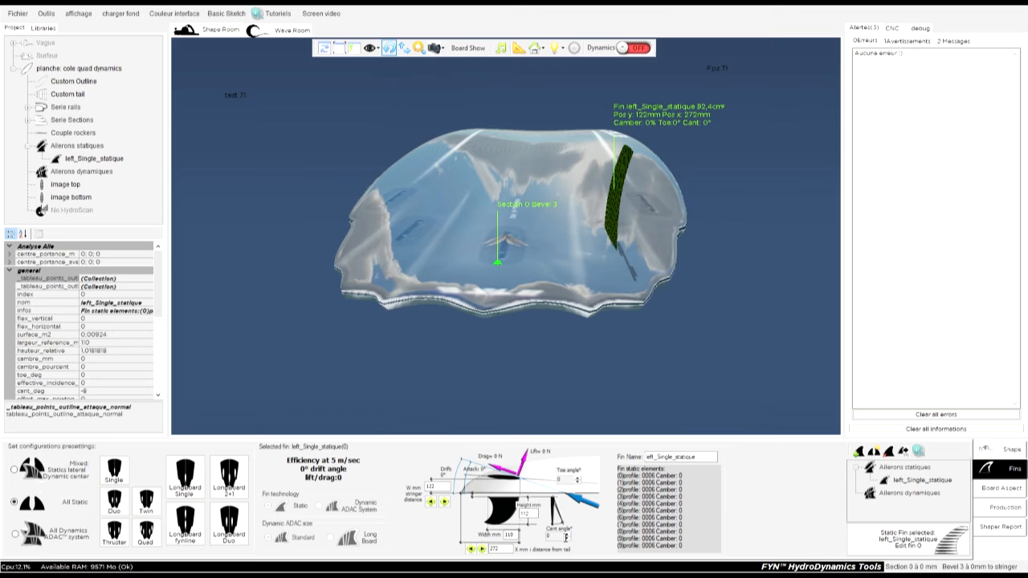
Examine the left_Single_statique fin's orientation on the board from several angles around the tail.
{"action": "left_click_drag", "start_coordinate": [681, 392], "coordinate": [624, 221]}
{"action": "left_click_drag", "start_coordinate": [739, 230], "coordinate": [605, 208]}
{"action": "left_click", "coordinate": [610, 205]}
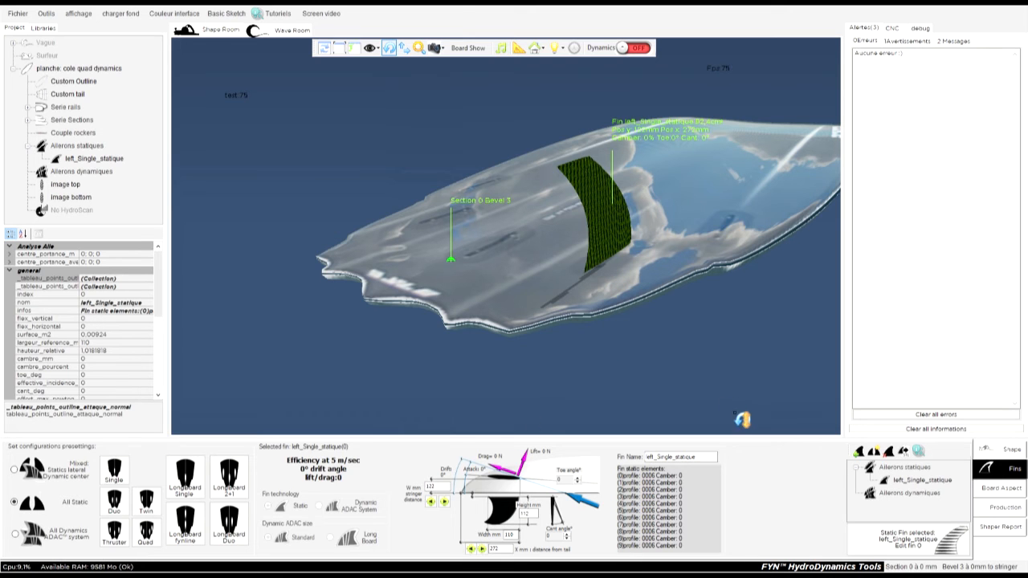
{"action": "left_click_drag", "start_coordinate": [635, 387], "coordinate": [794, 409]}
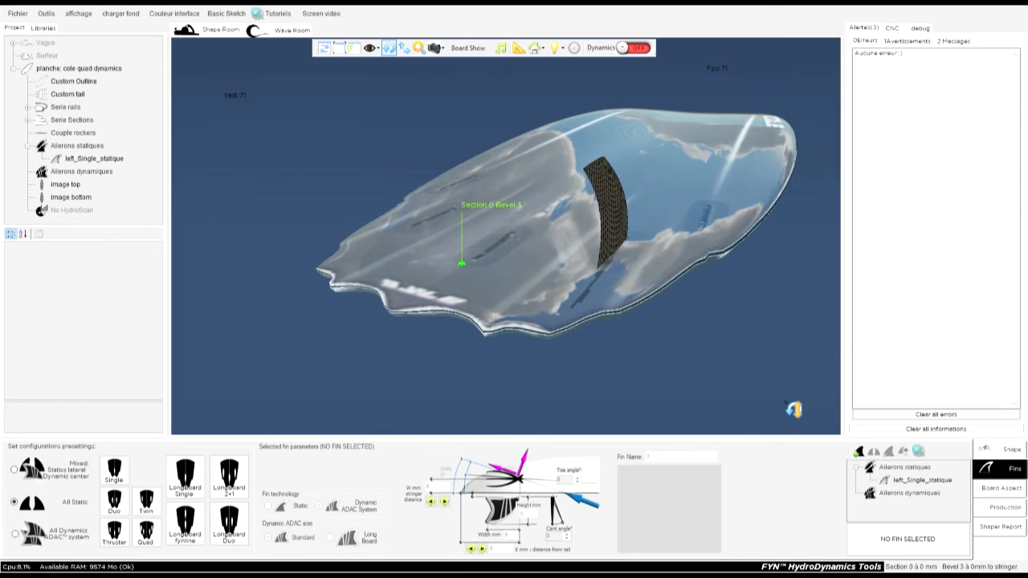
{"action": "left_click", "coordinate": [620, 201]}
{"action": "left_click_drag", "start_coordinate": [620, 201], "coordinate": [582, 356]}
{"action": "left_click_drag", "start_coordinate": [407, 358], "coordinate": [754, 346]}
{"action": "left_click_drag", "start_coordinate": [628, 178], "coordinate": [771, 138]}
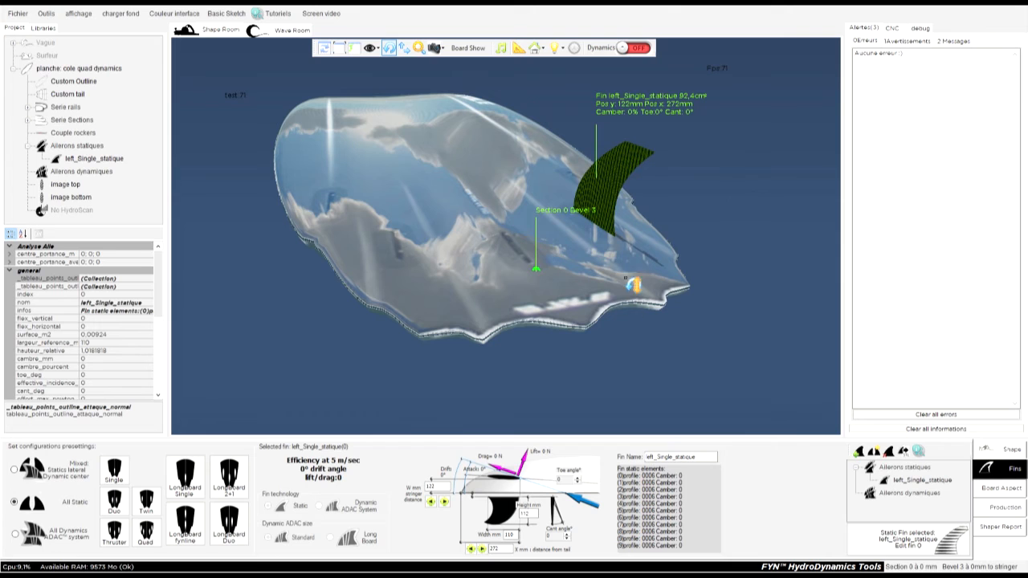
{"action": "left_click", "coordinate": [623, 169]}
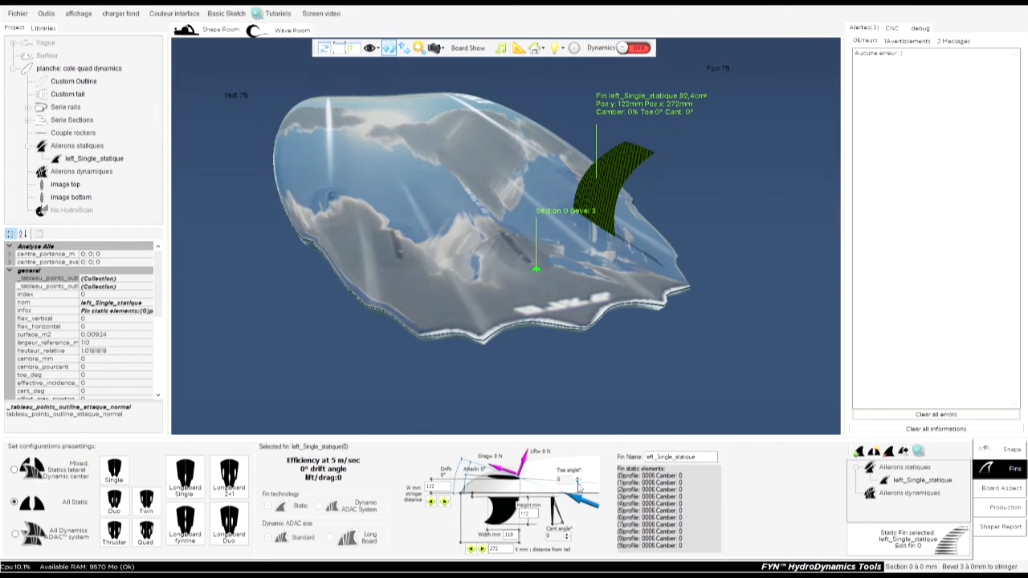
Set the left_Single_statique fin's toe angle to -2°.
{"action": "left_click", "coordinate": [578, 478]}
{"action": "left_click", "coordinate": [577, 483]}
{"action": "left_click", "coordinate": [578, 483]}
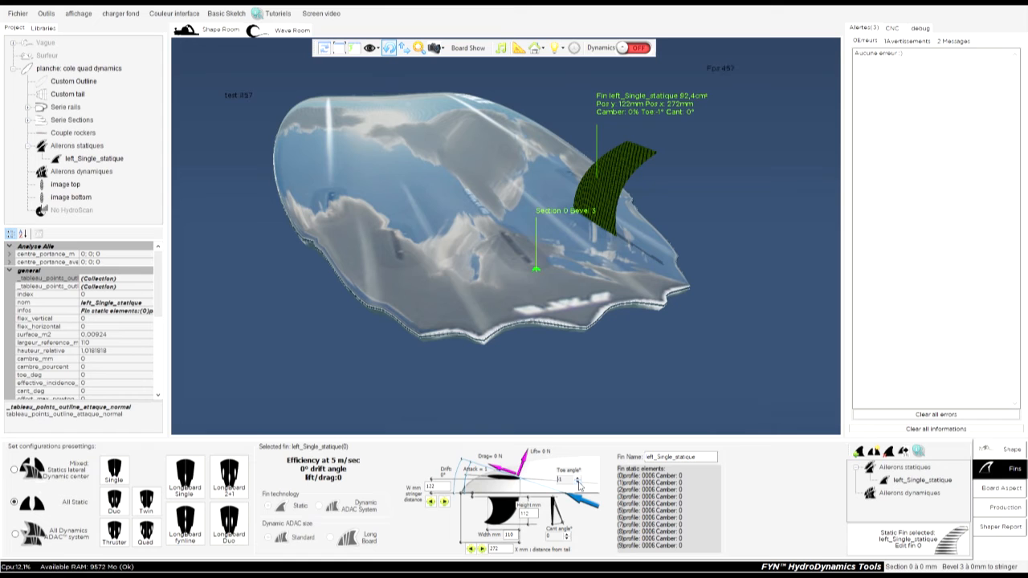
{"action": "left_click", "coordinate": [739, 227]}
{"action": "left_click_drag", "start_coordinate": [757, 166], "coordinate": [581, 264]}
Mirror the left_Single_statique fin to the opposite side of the stringer and reselect the original.
{"action": "left_click", "coordinate": [626, 207]}
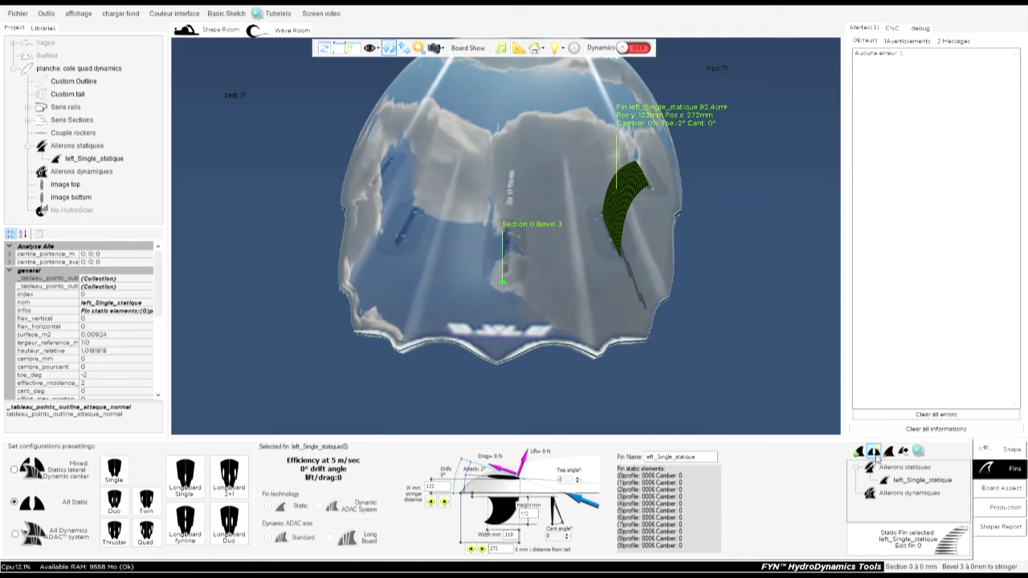
{"action": "left_click", "coordinate": [875, 453]}
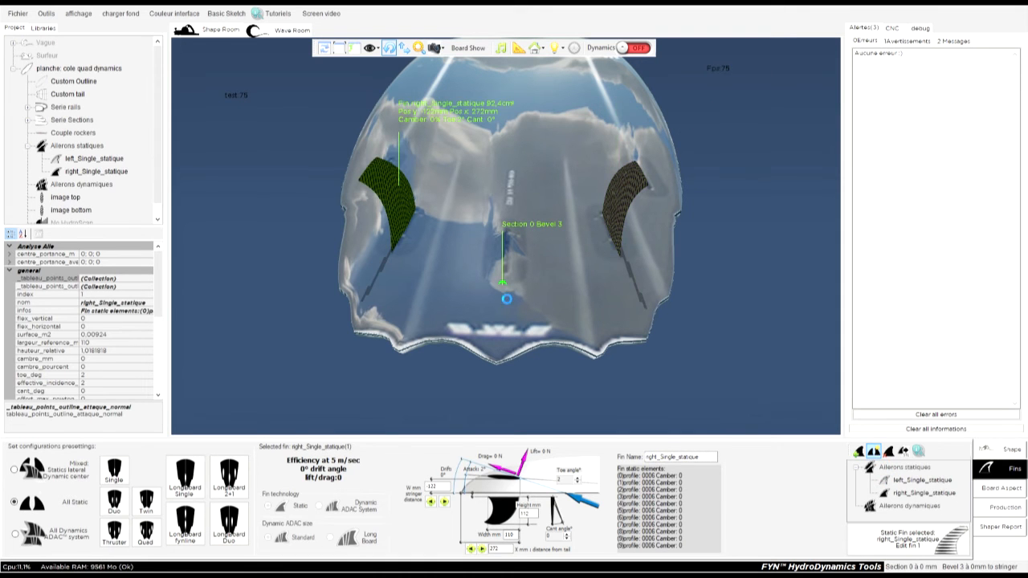
{"action": "left_click_drag", "start_coordinate": [714, 352], "coordinate": [789, 346]}
{"action": "left_click", "coordinate": [645, 203]}
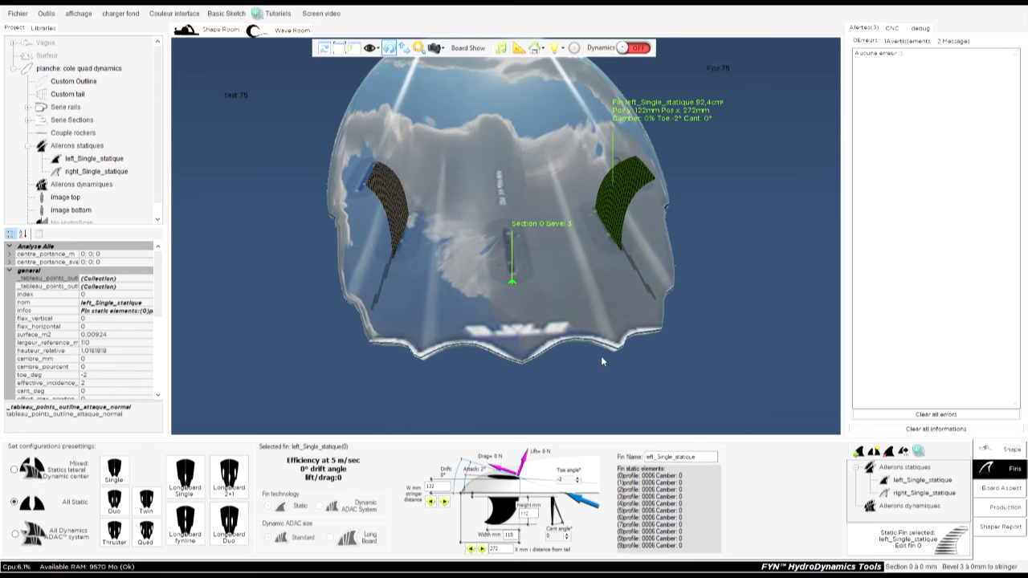
Add a static center fin on the stringer, 200 mm from the tail, and select it.
{"action": "key", "text": "ctrl+z"}
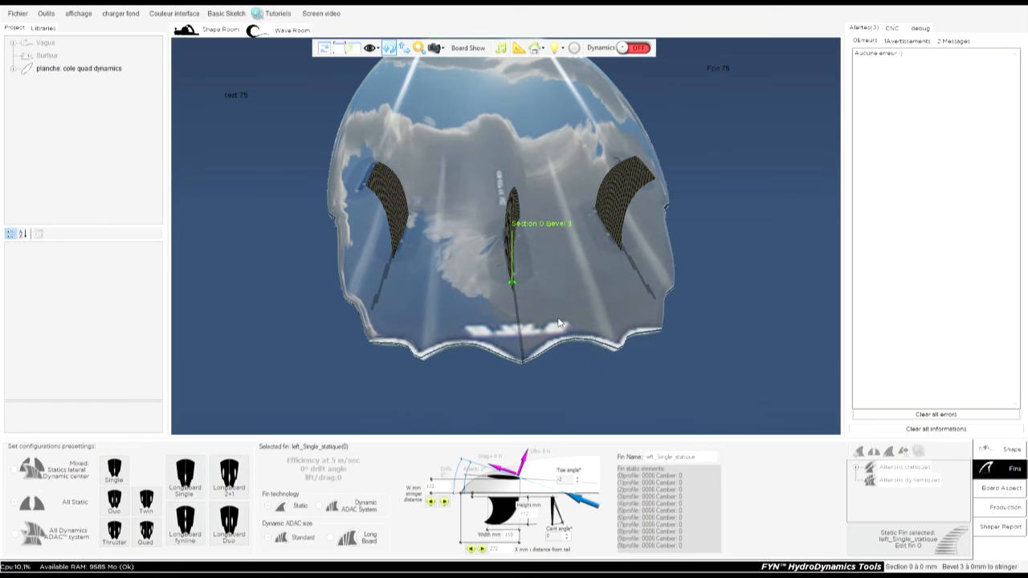
{"action": "left_click_drag", "start_coordinate": [707, 367], "coordinate": [370, 358]}
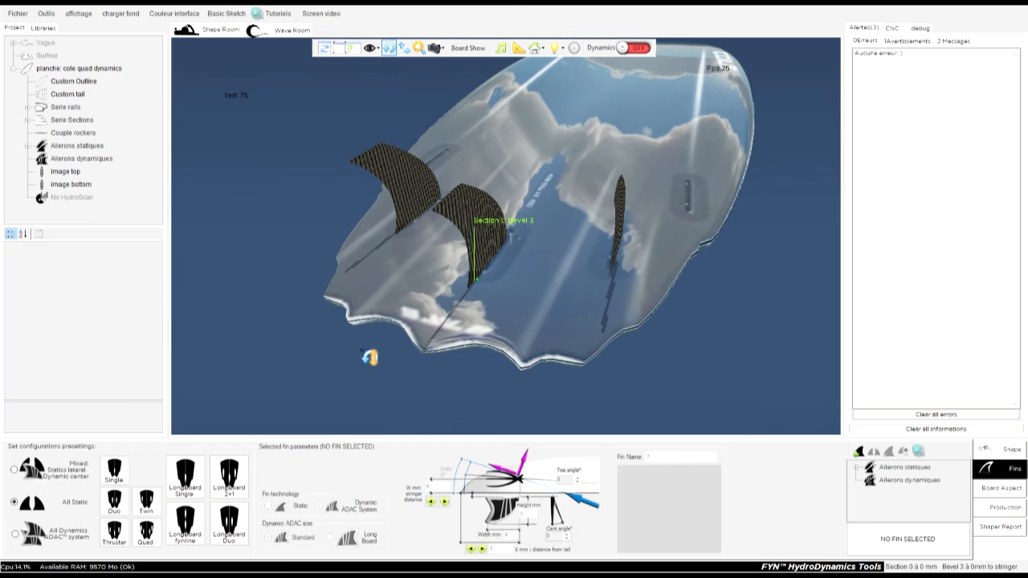
{"action": "left_click", "coordinate": [481, 220]}
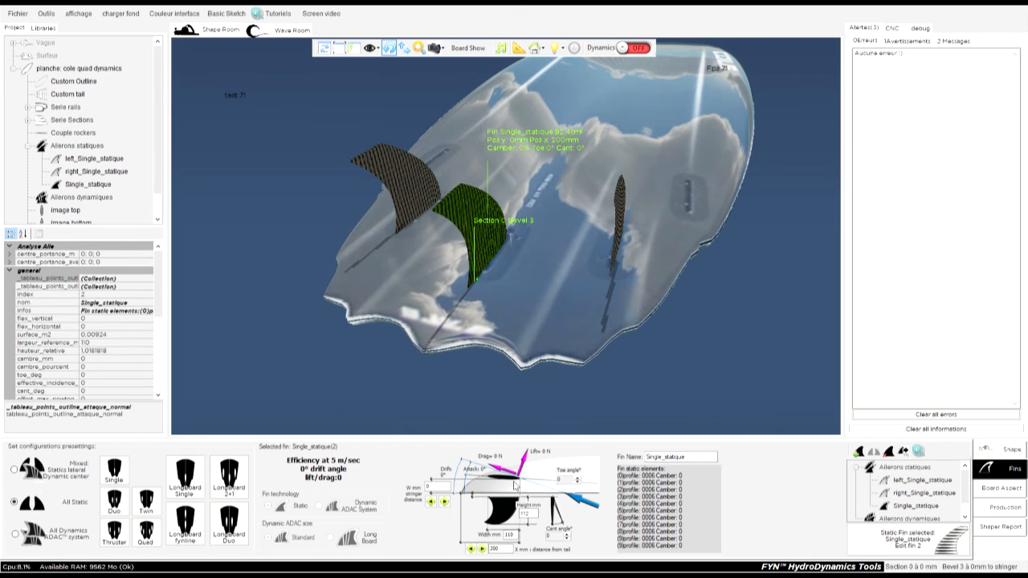
Move the new static fin off the stringer, setting its stringer distance to 200 mm.
{"action": "left_click", "coordinate": [446, 502]}
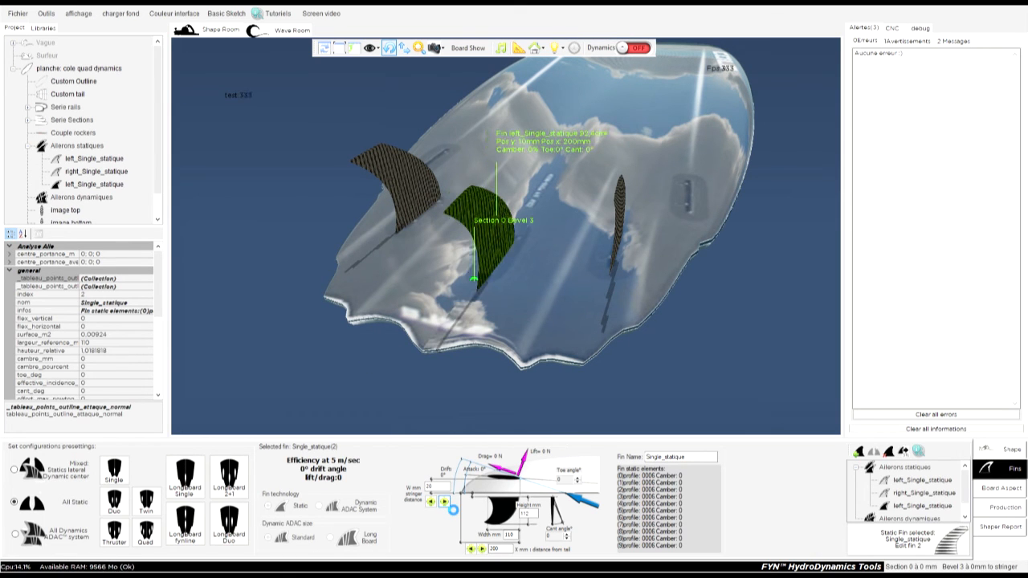
{"action": "left_click", "coordinate": [445, 502]}
{"action": "double_click", "coordinate": [432, 486]}
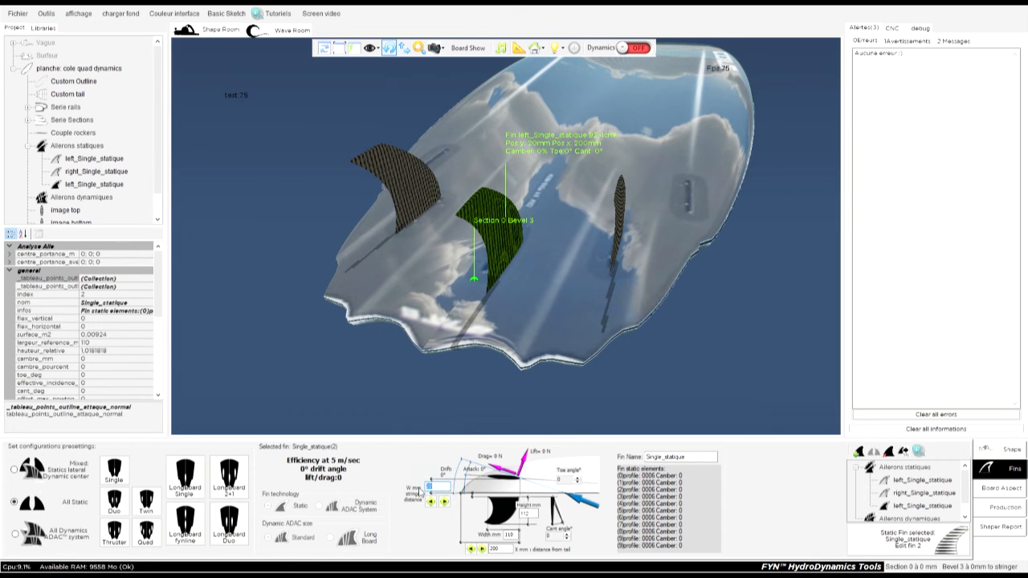
{"action": "type", "text": "200"}
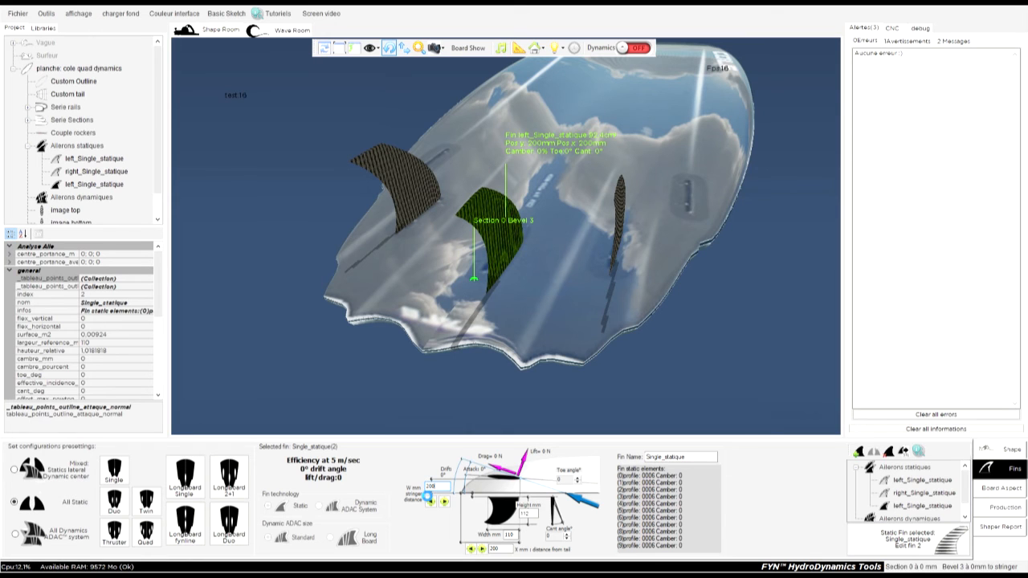
{"action": "key", "text": "Return"}
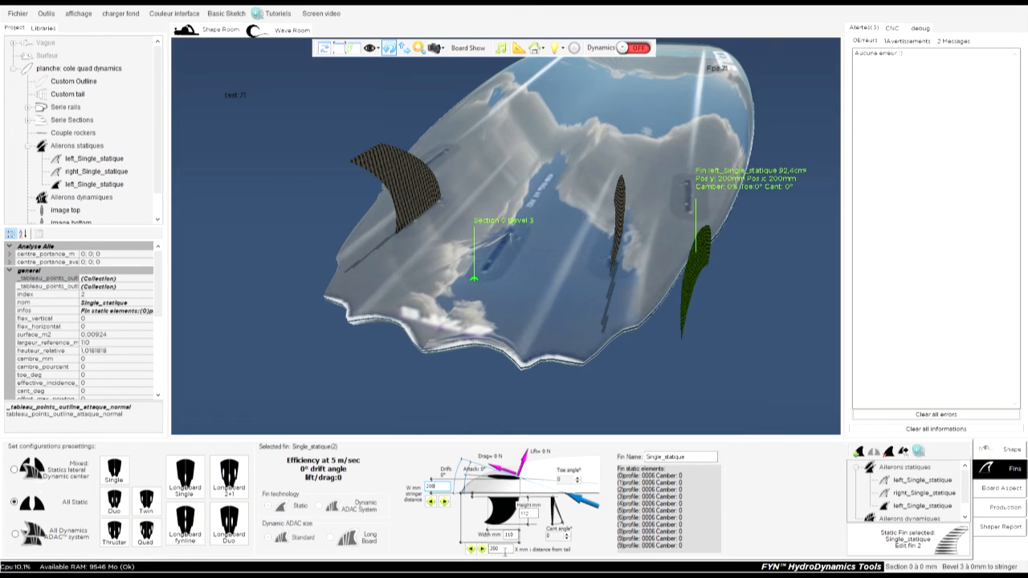
Set the new fin's distance from the tail to 300 mm and increase it to 430 mm.
{"action": "double_click", "coordinate": [494, 550]}
{"action": "type", "text": "3"}
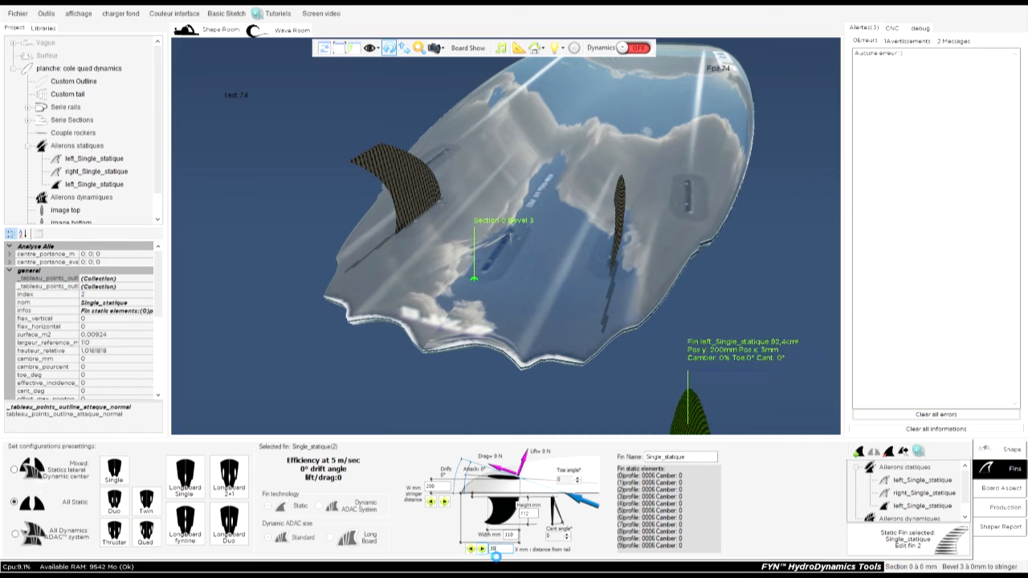
{"action": "type", "text": "00"}
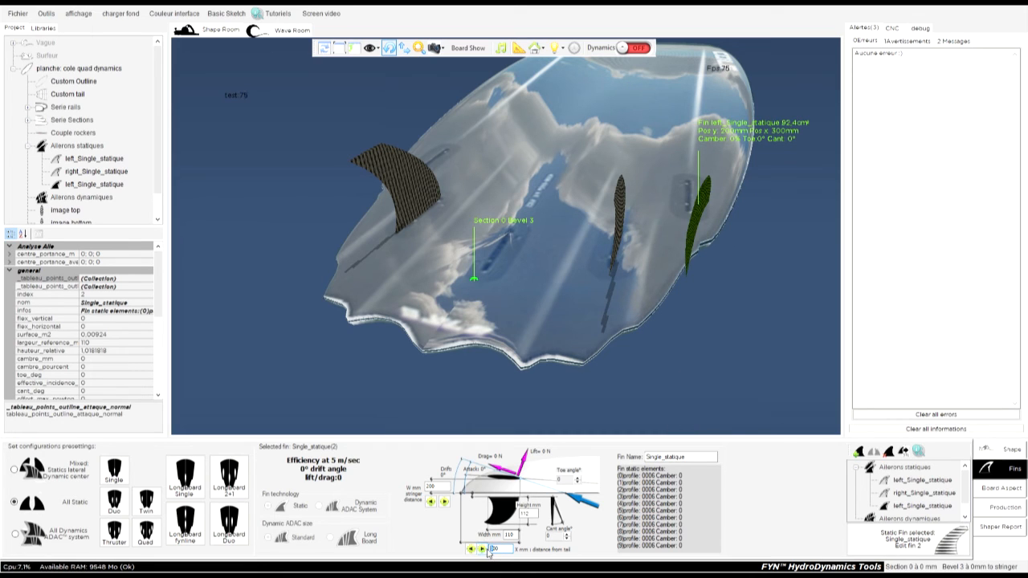
{"action": "left_click", "coordinate": [483, 550]}
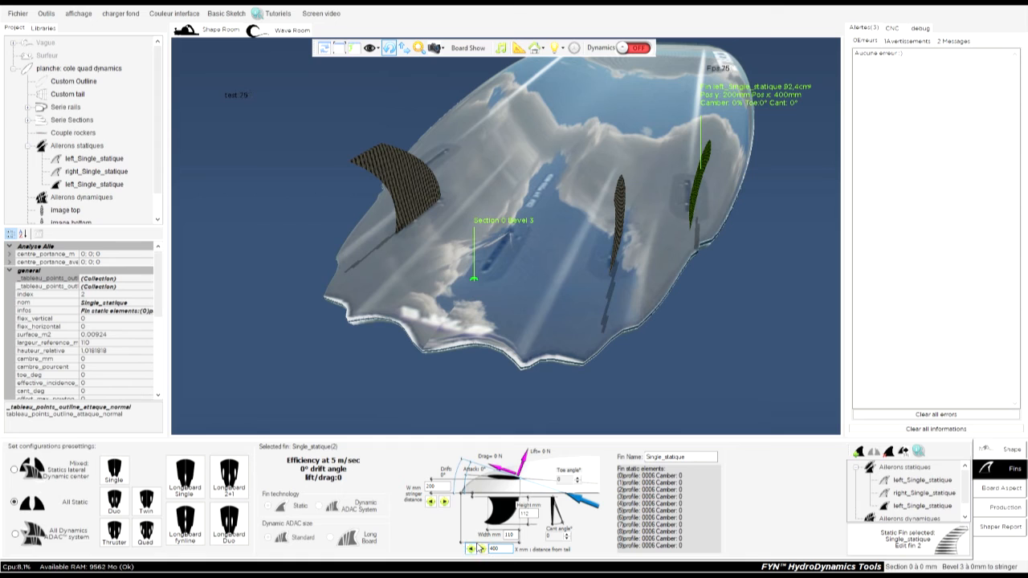
{"action": "left_click", "coordinate": [483, 549]}
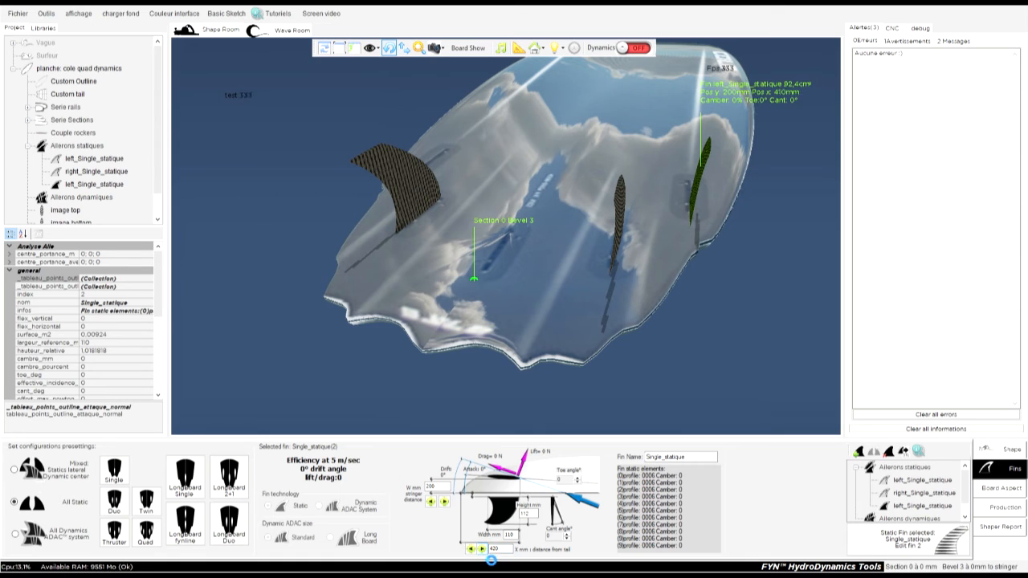
{"action": "left_click", "coordinate": [483, 550]}
Reduce the front fin's distance from the stringer to 195 mm.
{"action": "left_click", "coordinate": [431, 500]}
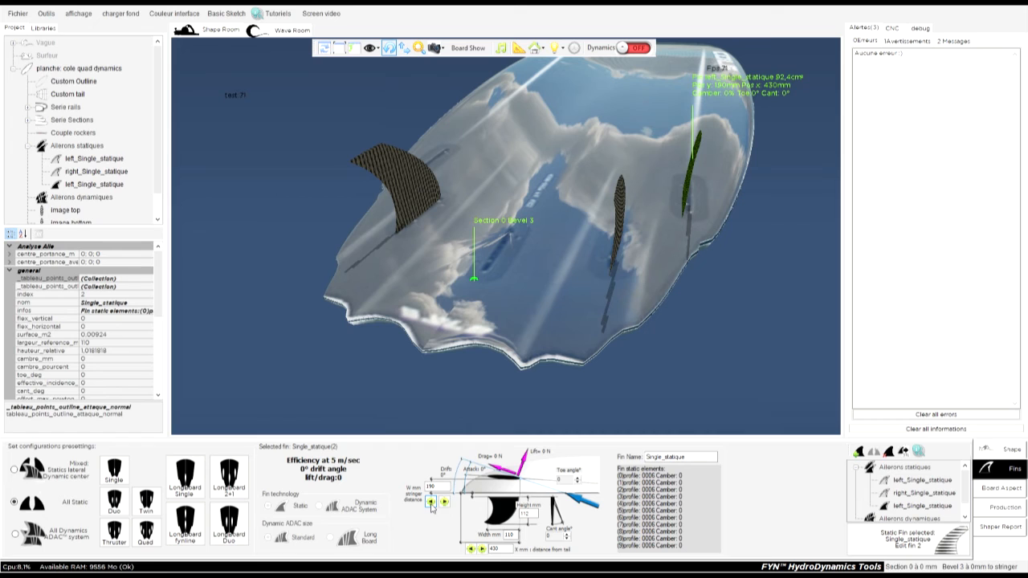
{"action": "left_click_drag", "start_coordinate": [436, 488], "coordinate": [439, 488]}
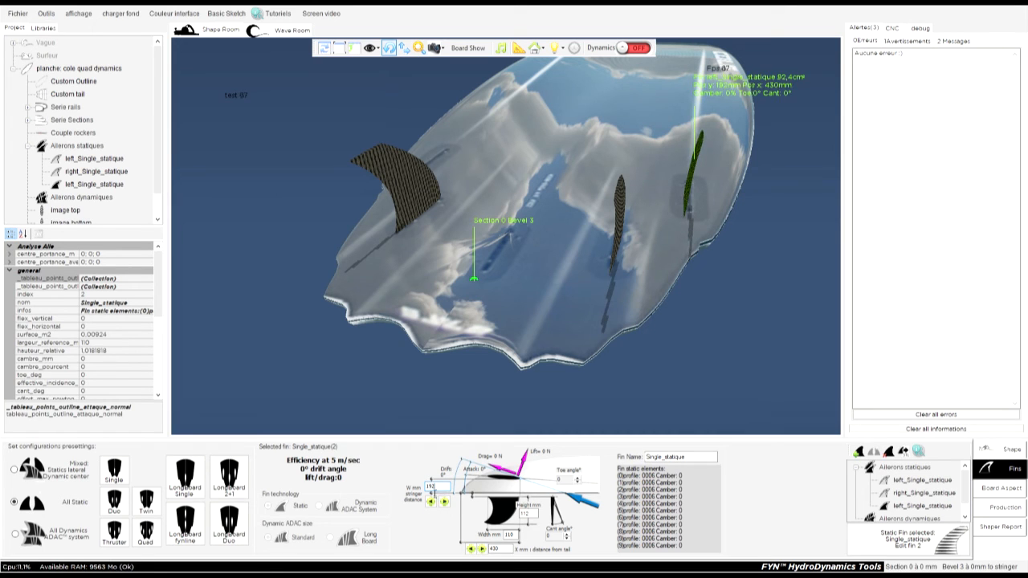
{"action": "left_click_drag", "start_coordinate": [432, 487], "coordinate": [443, 490]}
Set the front left_Single_statique fin's toe angle to -3° and mirror it to the opposite side of the stringer.
{"action": "left_click_drag", "start_coordinate": [633, 344], "coordinate": [815, 332]}
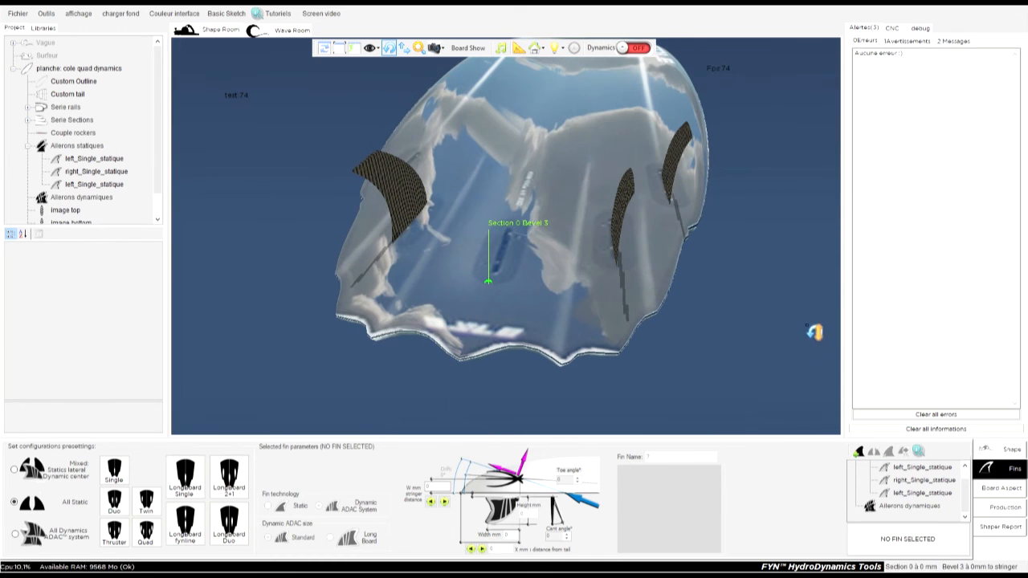
{"action": "left_click", "coordinate": [688, 161]}
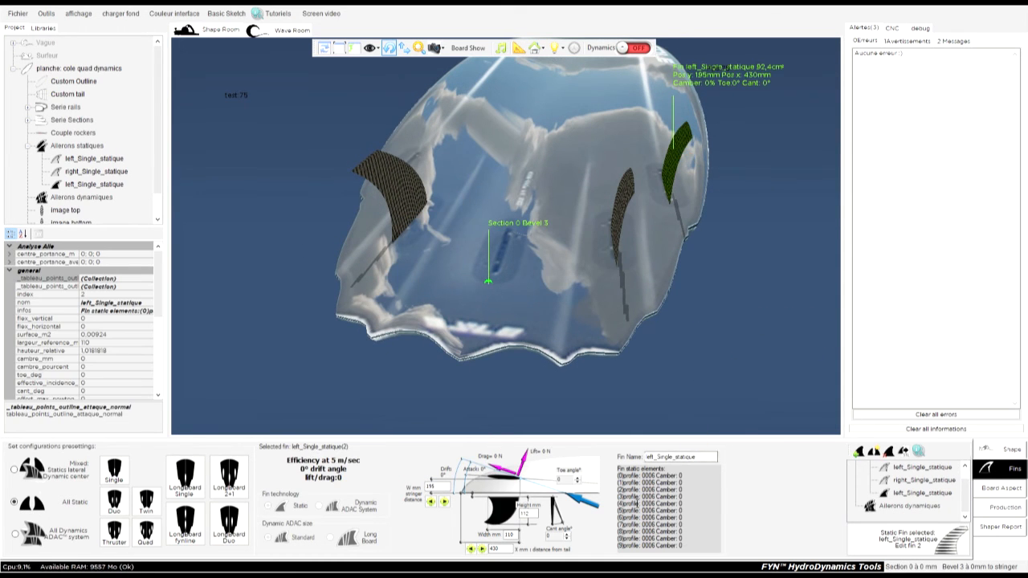
{"action": "left_click_drag", "start_coordinate": [689, 154], "coordinate": [754, 163]}
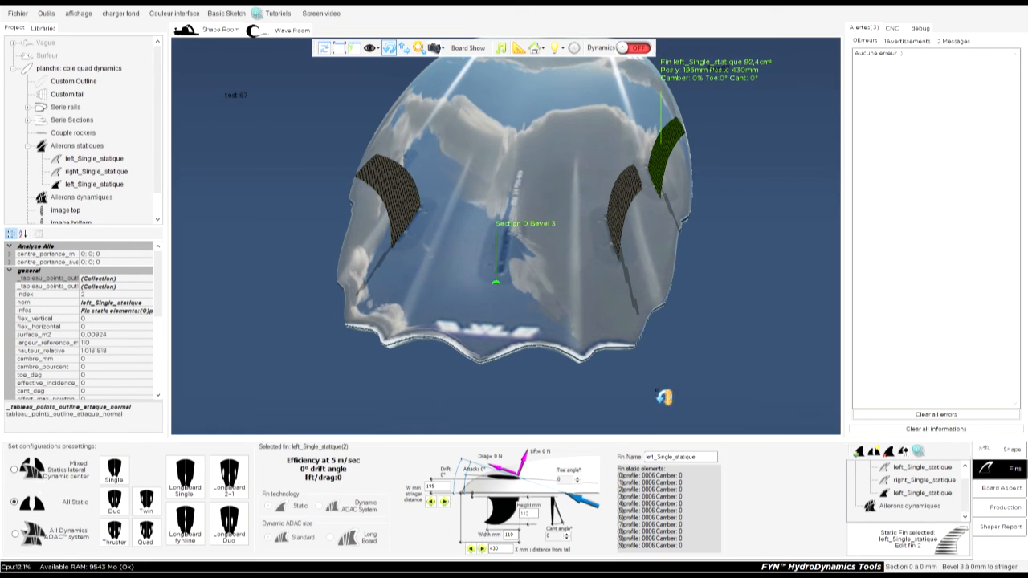
{"action": "left_click", "coordinate": [577, 479]}
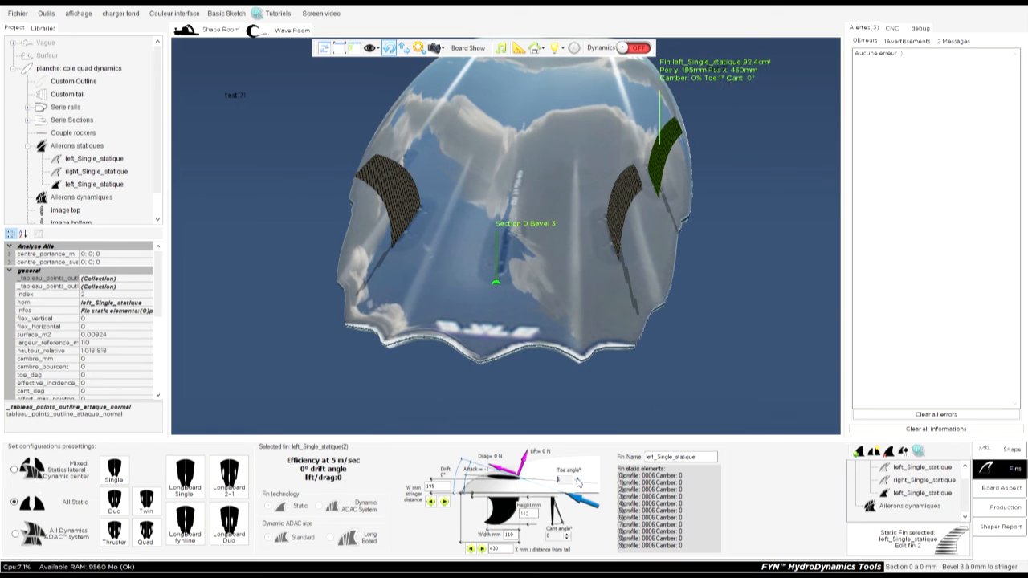
{"action": "left_click", "coordinate": [579, 483]}
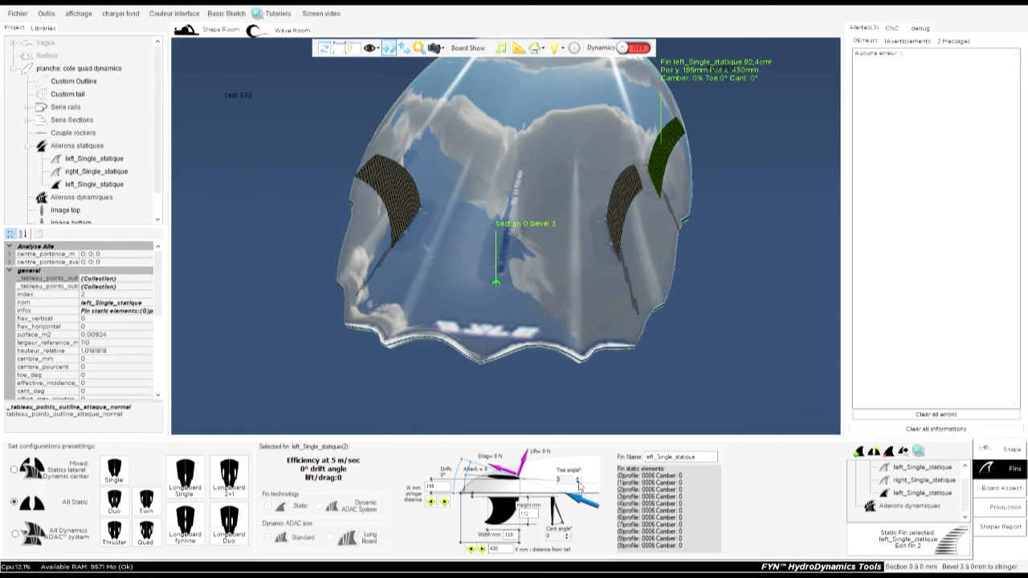
{"action": "left_click", "coordinate": [578, 483]}
{"action": "left_click", "coordinate": [578, 483]}
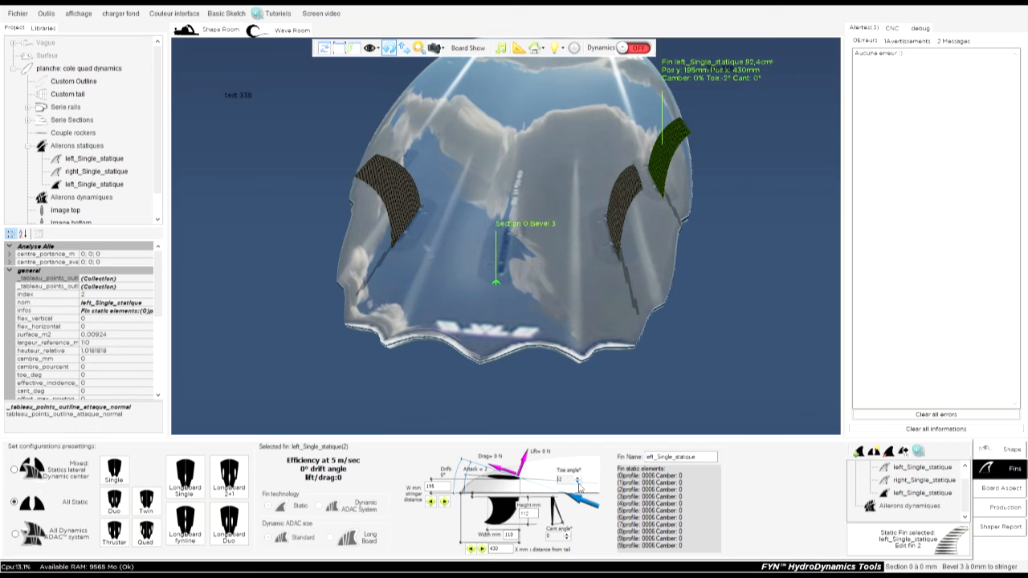
{"action": "left_click", "coordinate": [579, 483]}
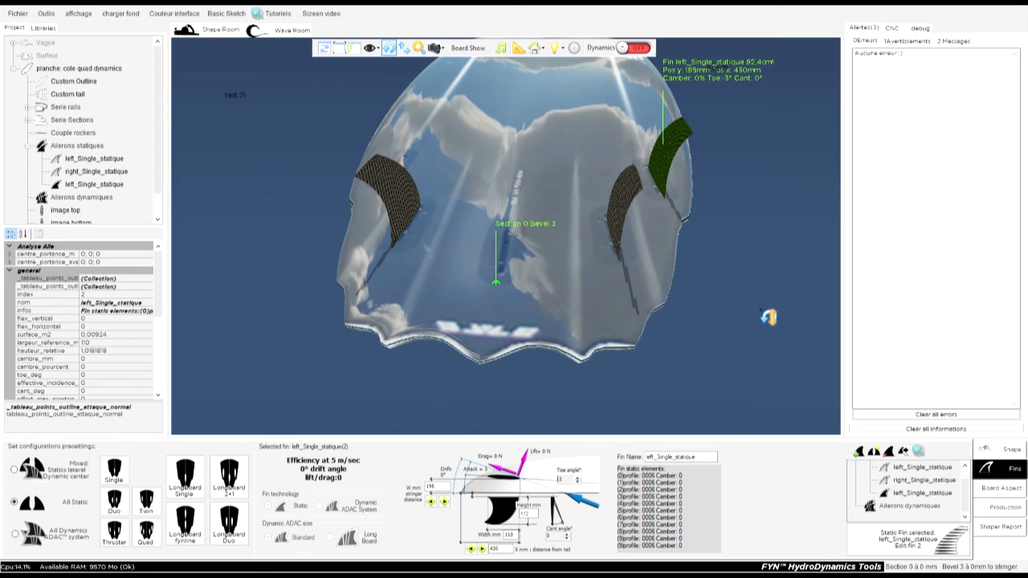
{"action": "left_click", "coordinate": [889, 453]}
{"action": "left_click_drag", "start_coordinate": [752, 288], "coordinate": [663, 332]}
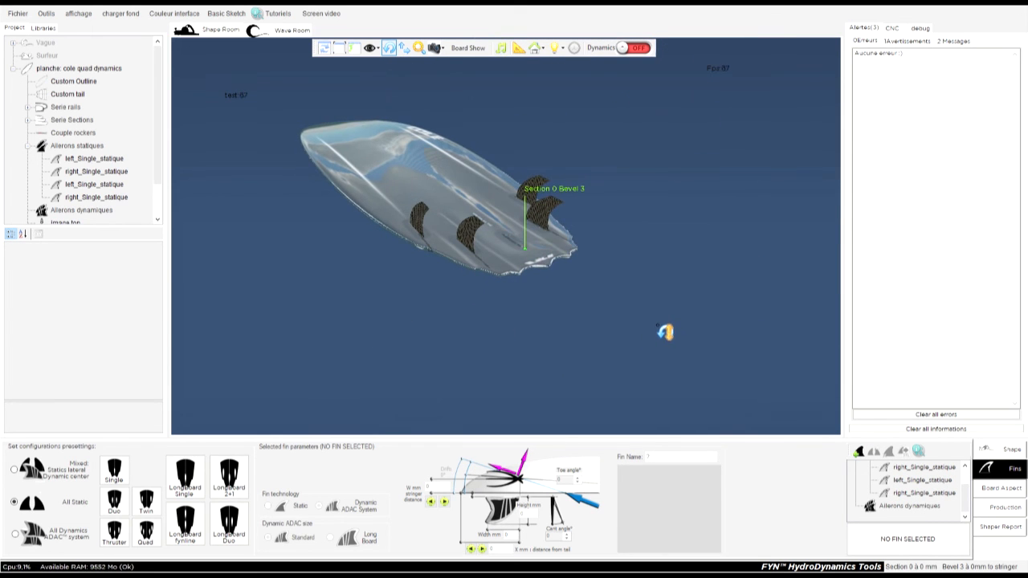
Delete the front pair of static fins, positioned 430 mm from the tail, on both sides of the board.
{"action": "left_click", "coordinate": [908, 468]}
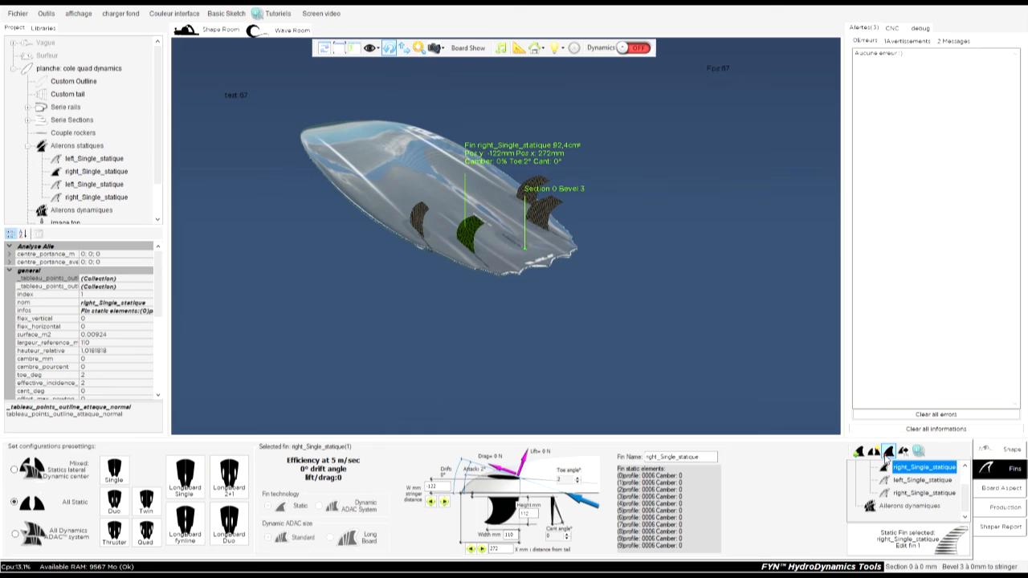
{"action": "left_click", "coordinate": [426, 229]}
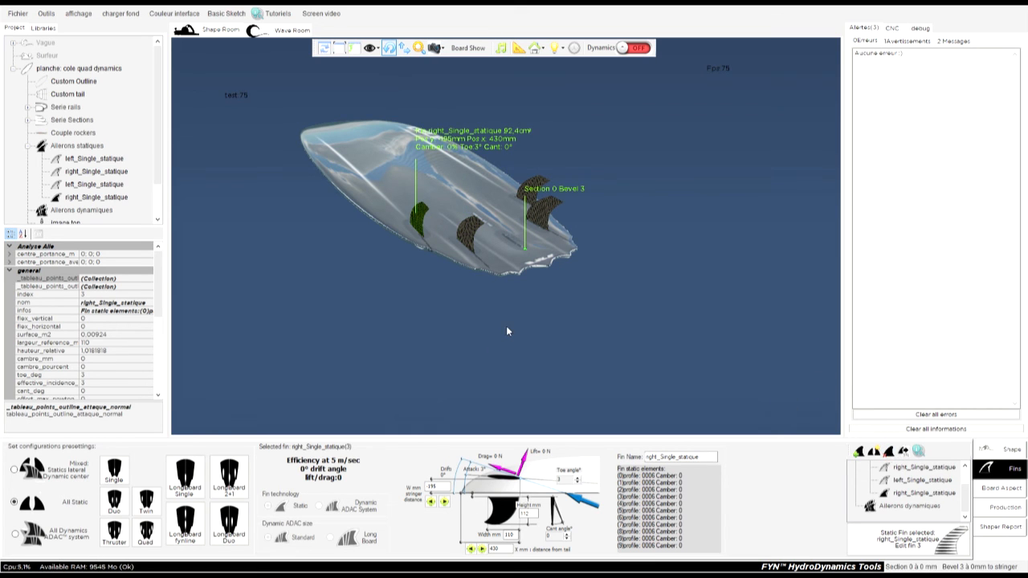
{"action": "left_click", "coordinate": [547, 189]}
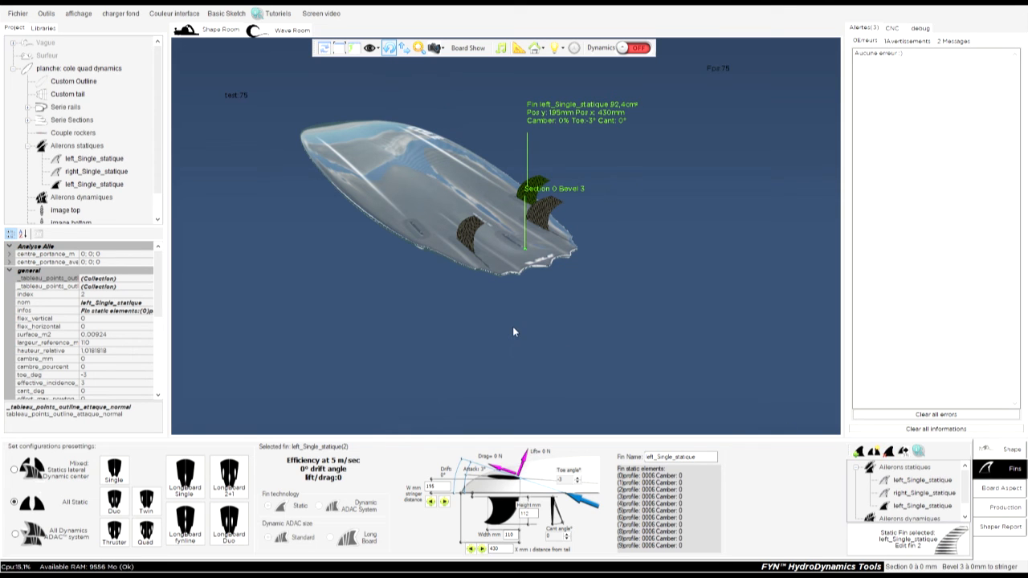
{"action": "key", "text": "Delete"}
{"action": "left_click_drag", "start_coordinate": [684, 302], "coordinate": [762, 311]}
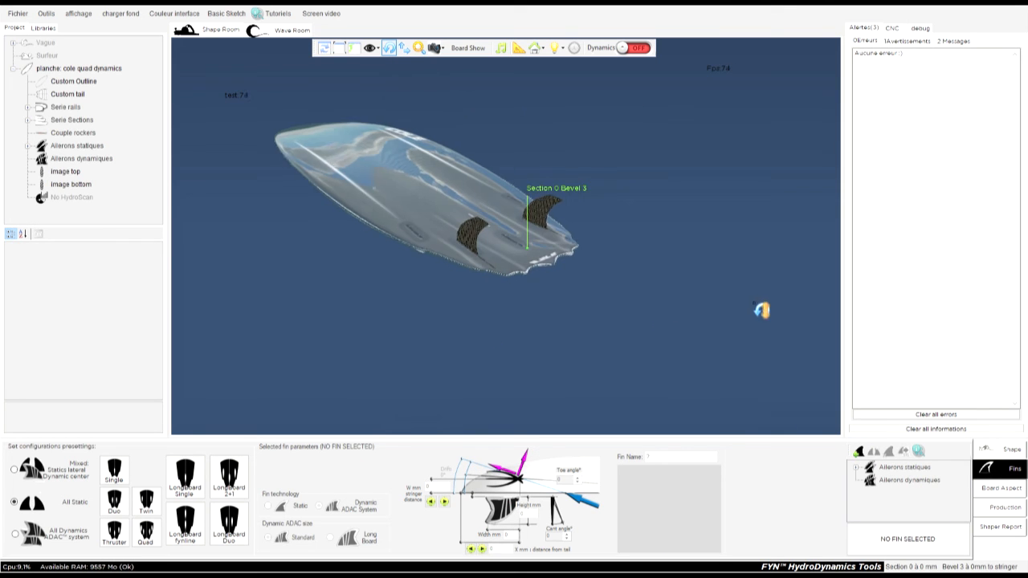
Select the left_Single_statique fin near the tail and open it for editing.
{"action": "left_click", "coordinate": [555, 211]}
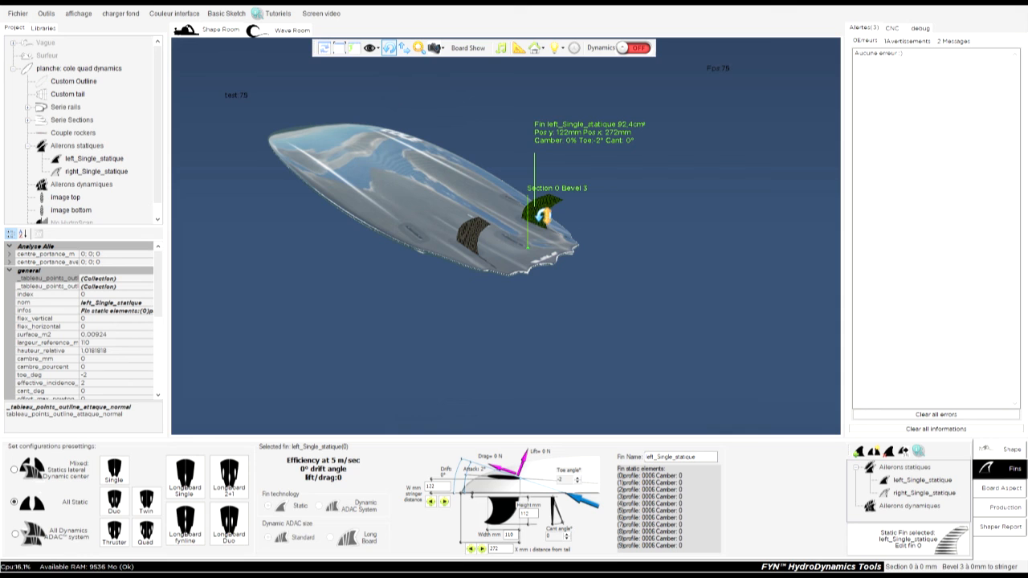
{"action": "left_click_drag", "start_coordinate": [543, 215], "coordinate": [742, 293]}
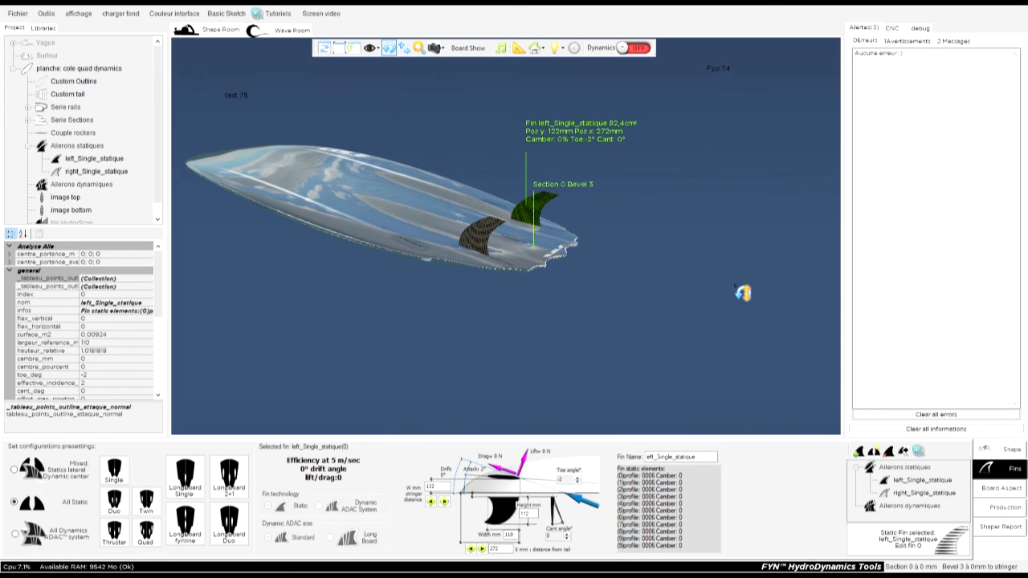
{"action": "left_click", "coordinate": [908, 544]}
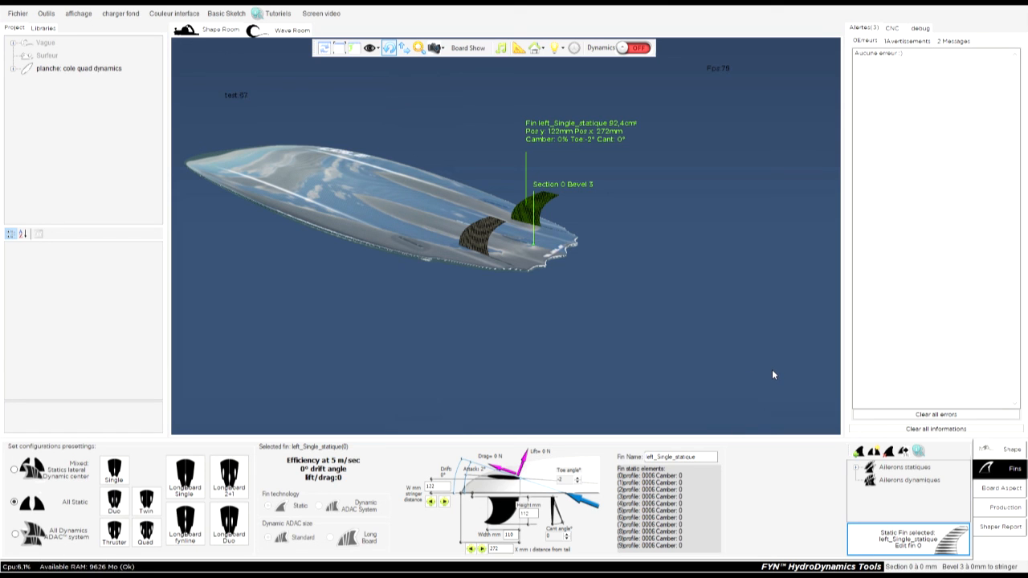
Examine the left and right static fins on the board from several angles, including from the nose.
{"action": "left_click_drag", "start_coordinate": [772, 369], "coordinate": [568, 333]}
{"action": "left_click", "coordinate": [532, 210]}
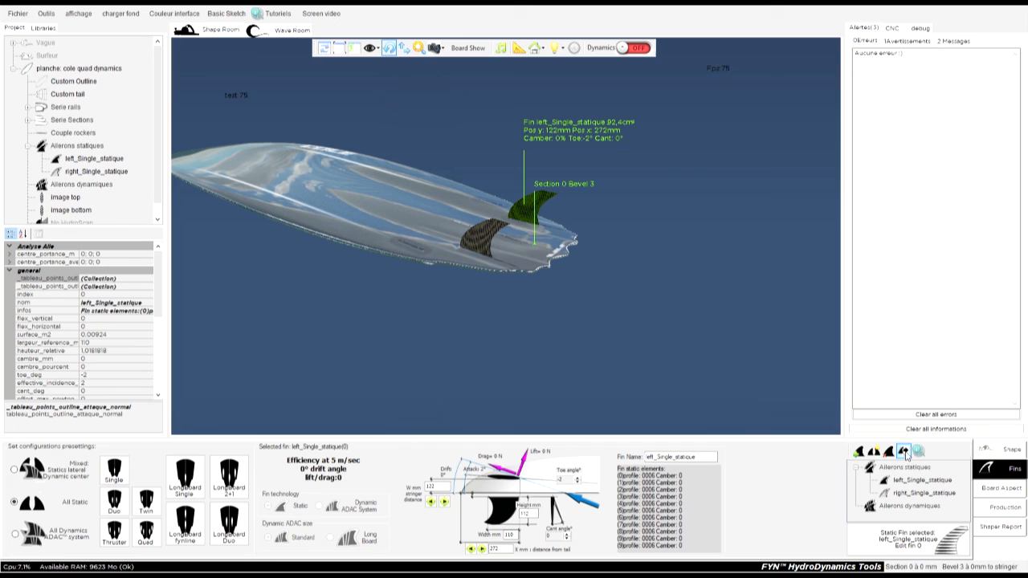
{"action": "left_click_drag", "start_coordinate": [615, 345], "coordinate": [383, 351]}
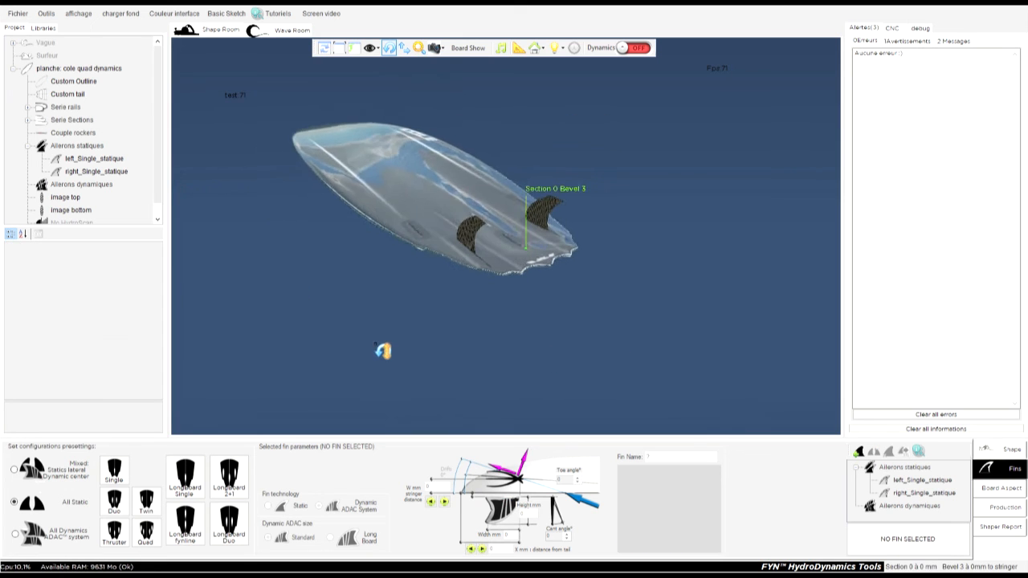
{"action": "left_click", "coordinate": [554, 222]}
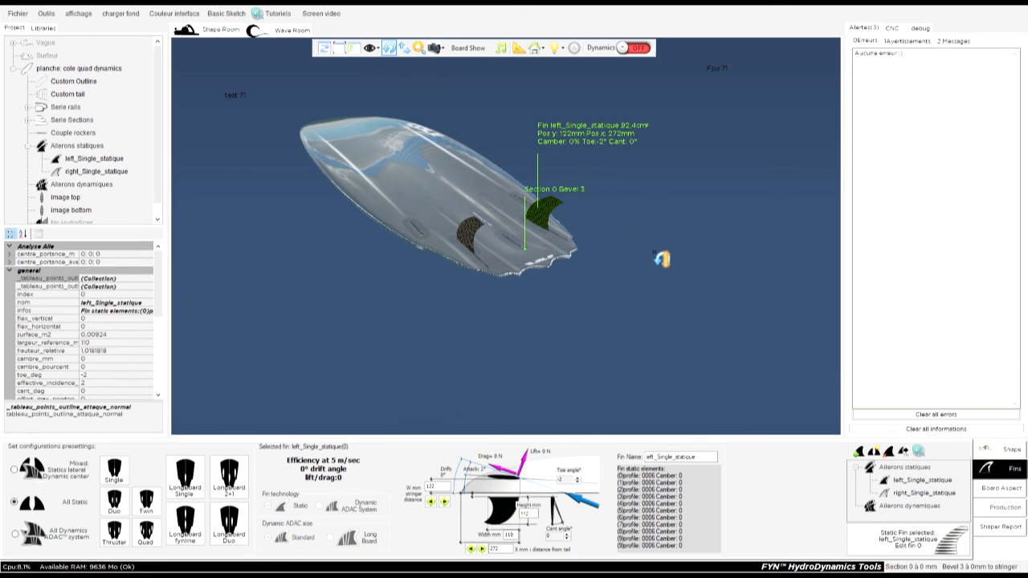
{"action": "left_click", "coordinate": [857, 467]}
{"action": "left_click_drag", "start_coordinate": [488, 327], "coordinate": [425, 186]}
{"action": "left_click", "coordinate": [483, 233]}
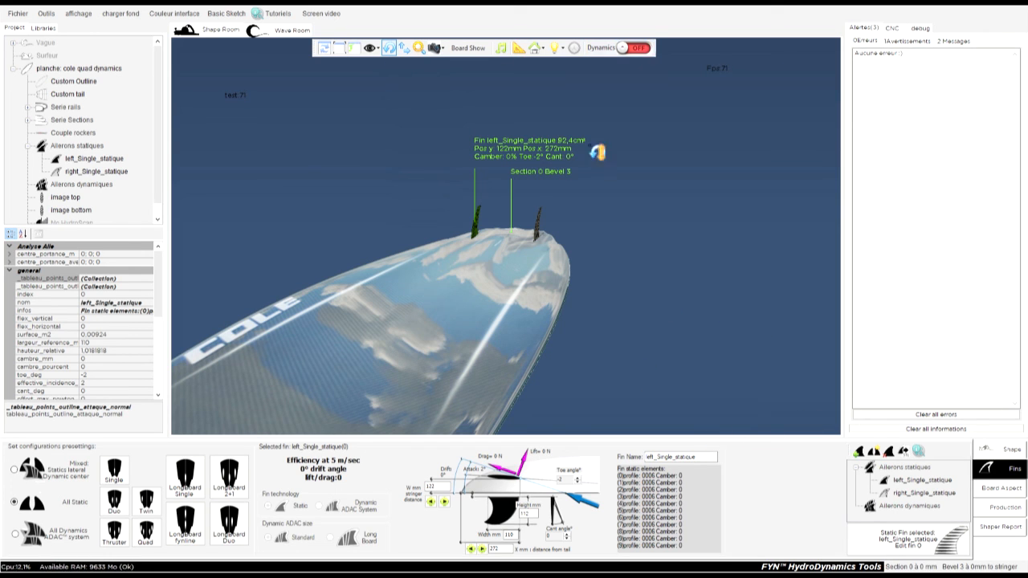
{"action": "mouse_move", "coordinate": [604, 370]}
{"action": "left_mouse_down"}
{"action": "mouse_move", "coordinate": [631, 285]}
{"action": "mouse_move", "coordinate": [753, 203]}
{"action": "mouse_move", "coordinate": [645, 297]}
{"action": "mouse_move", "coordinate": [396, 288]}
{"action": "mouse_move", "coordinate": [415, 258]}
{"action": "mouse_move", "coordinate": [584, 161]}
{"action": "mouse_move", "coordinate": [429, 294]}
{"action": "mouse_move", "coordinate": [611, 375]}
{"action": "left_mouse_up"}
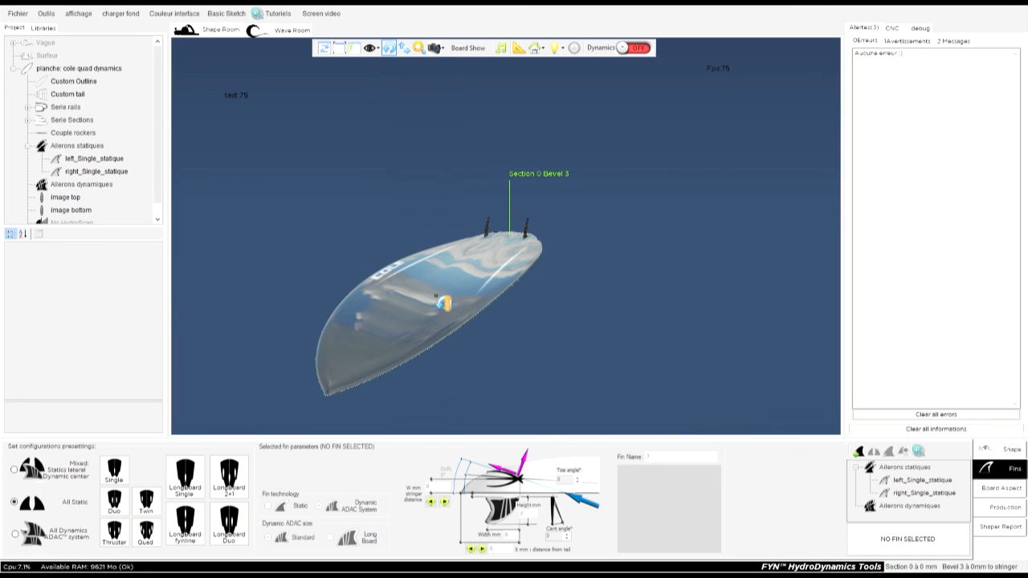